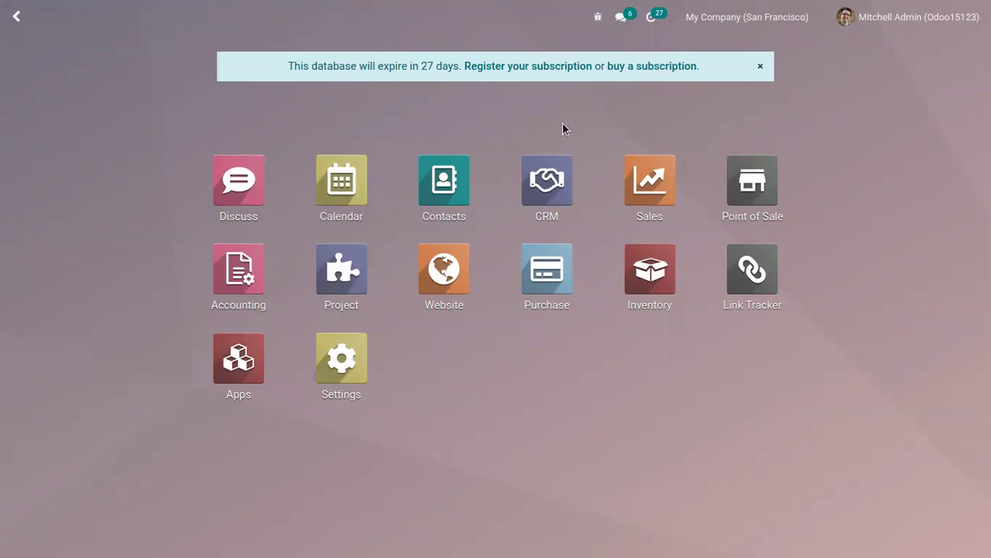
- Launch the Point of Sale app from the Odoo home screen
{"action": "left_click", "coordinate": [739, 172]}
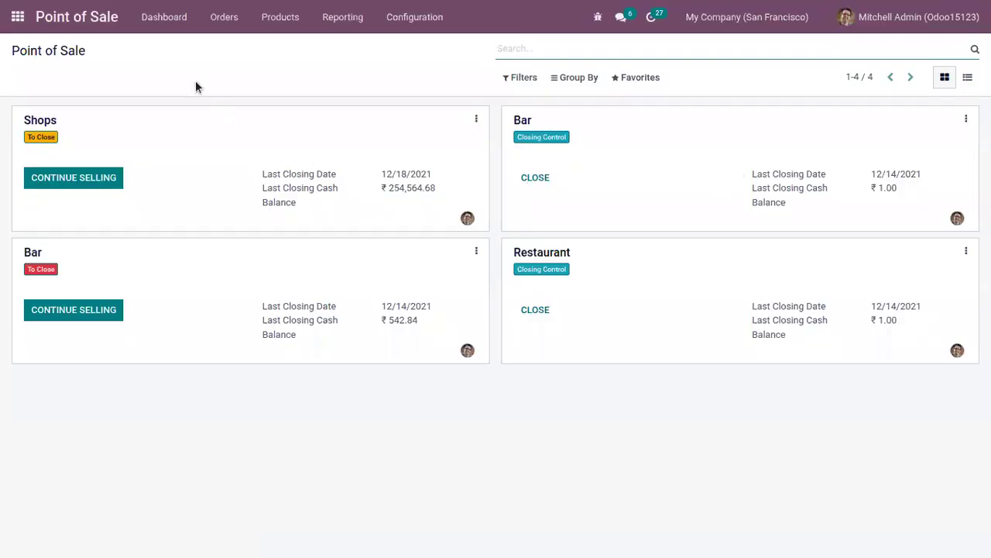
- Browse Orders > Customers in list and kanban views, then open the Azure Interior card
{"action": "left_click", "coordinate": [223, 17]}
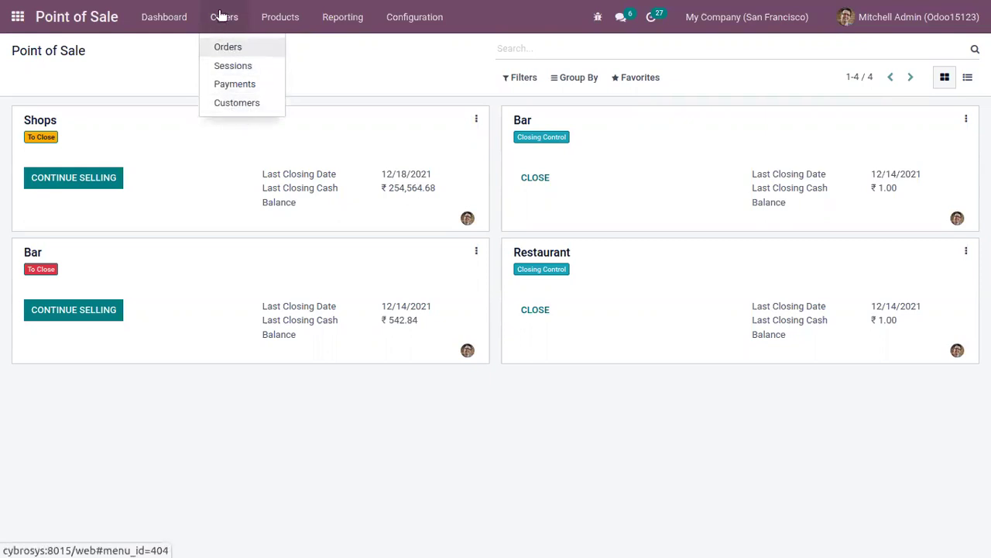
{"action": "left_click", "coordinate": [245, 102]}
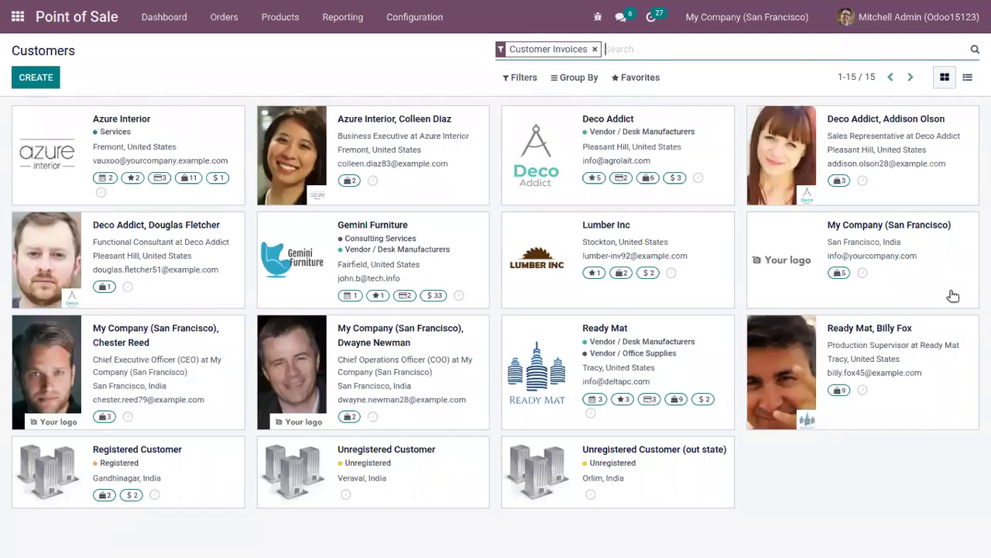
{"action": "left_click", "coordinate": [967, 77]}
{"action": "left_click", "coordinate": [943, 78]}
{"action": "left_click", "coordinate": [182, 135]}
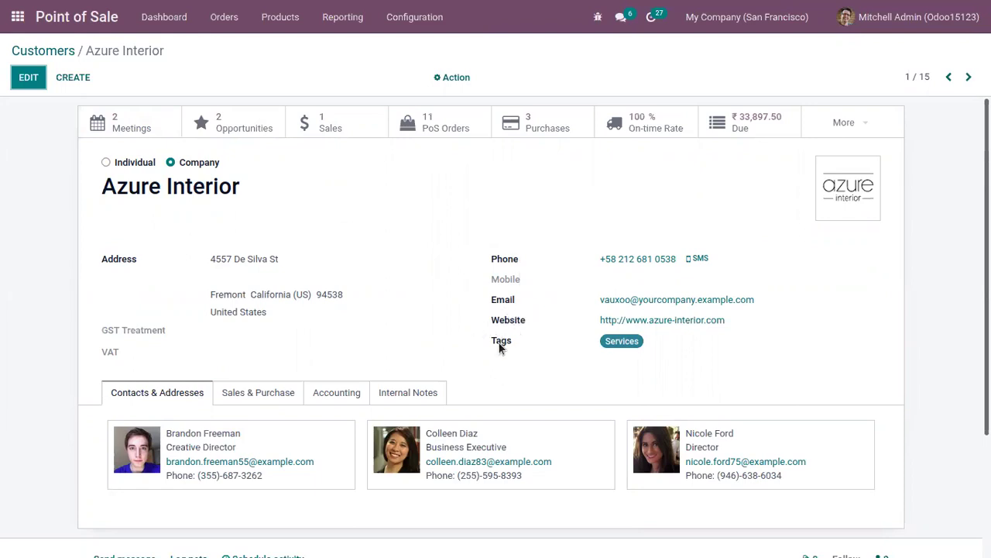
- Review Azure Interior's Sales & Purchase details: Public Pricelist (USD), barcode, 117,551.00 loyalty points, accounting fields
{"action": "scroll", "coordinate": [499, 347], "scroll_direction": "down", "scroll_amount": 2}
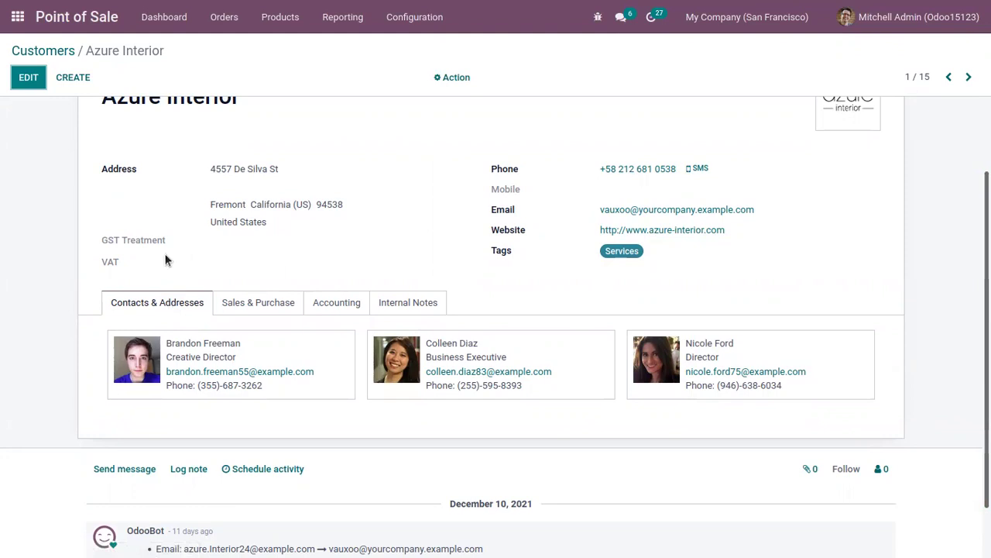
{"action": "left_click", "coordinate": [248, 305]}
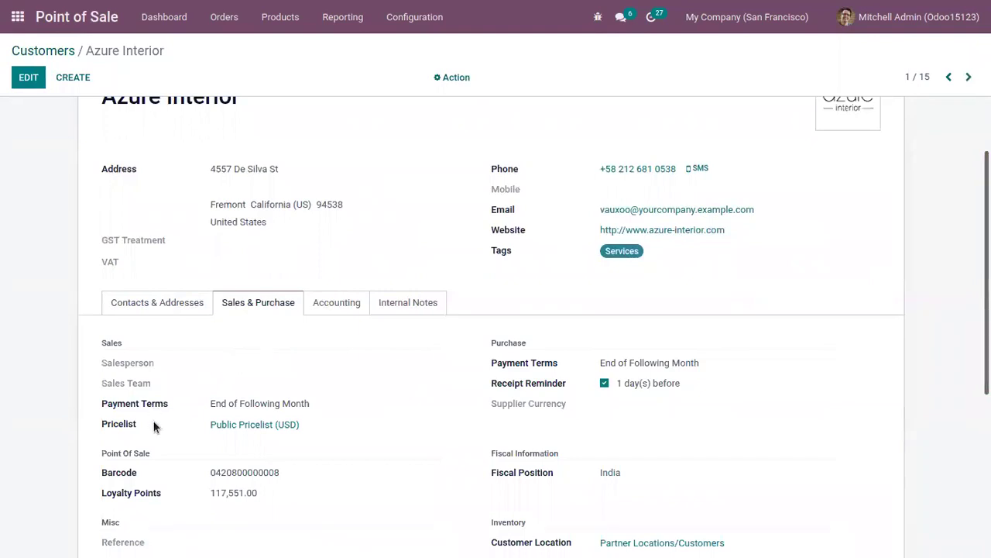
{"action": "mouse_move", "coordinate": [133, 431]}
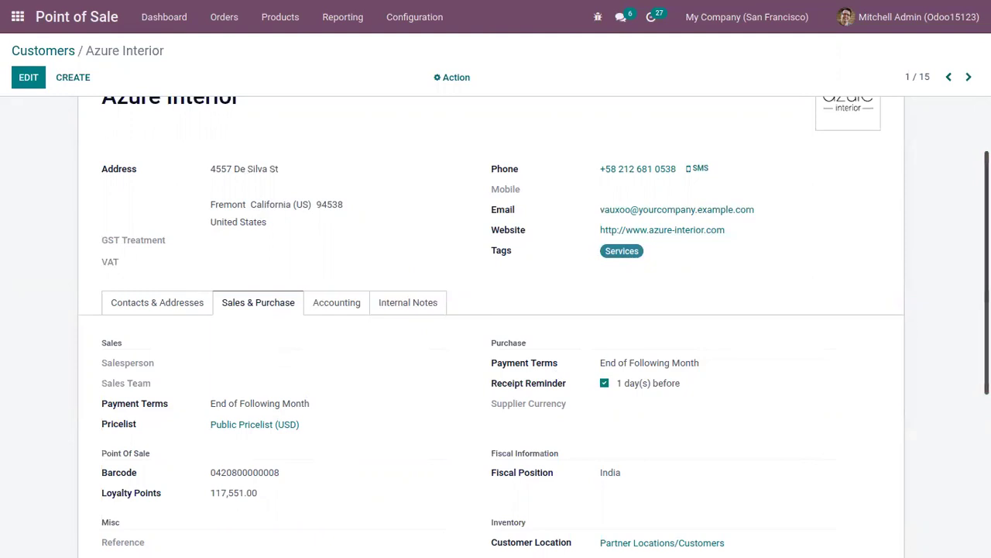
{"action": "scroll", "coordinate": [193, 399], "scroll_direction": "down", "scroll_amount": 2}
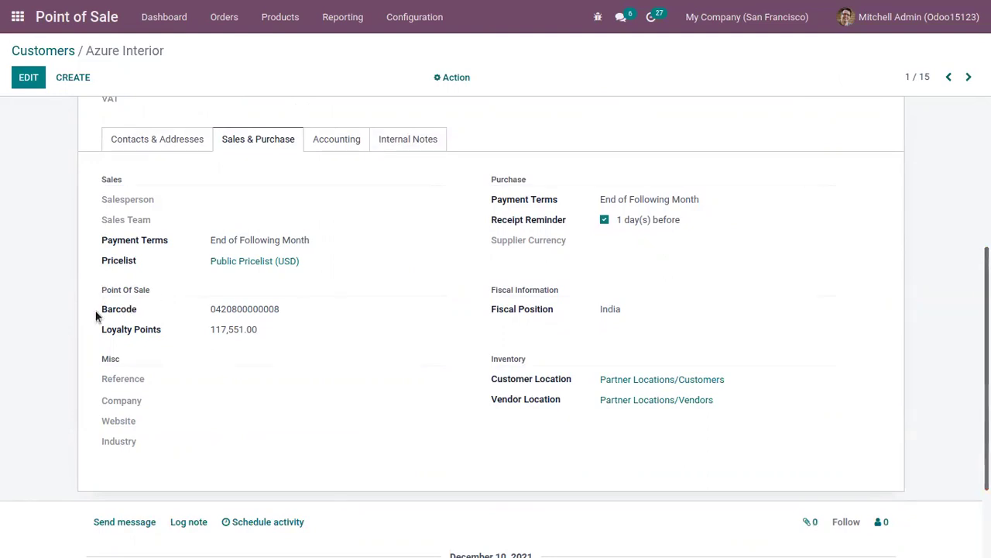
{"action": "mouse_move", "coordinate": [124, 309]}
{"action": "mouse_move", "coordinate": [128, 329]}
{"action": "left_click", "coordinate": [337, 139]}
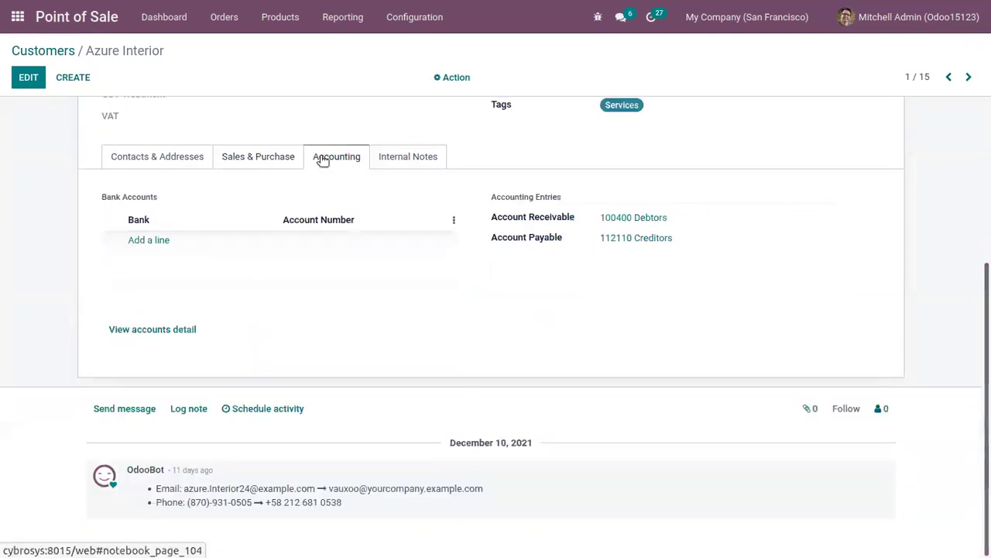
{"action": "left_click", "coordinate": [405, 160]}
{"action": "scroll", "coordinate": [967, 300], "scroll_direction": "up", "scroll_amount": 5}
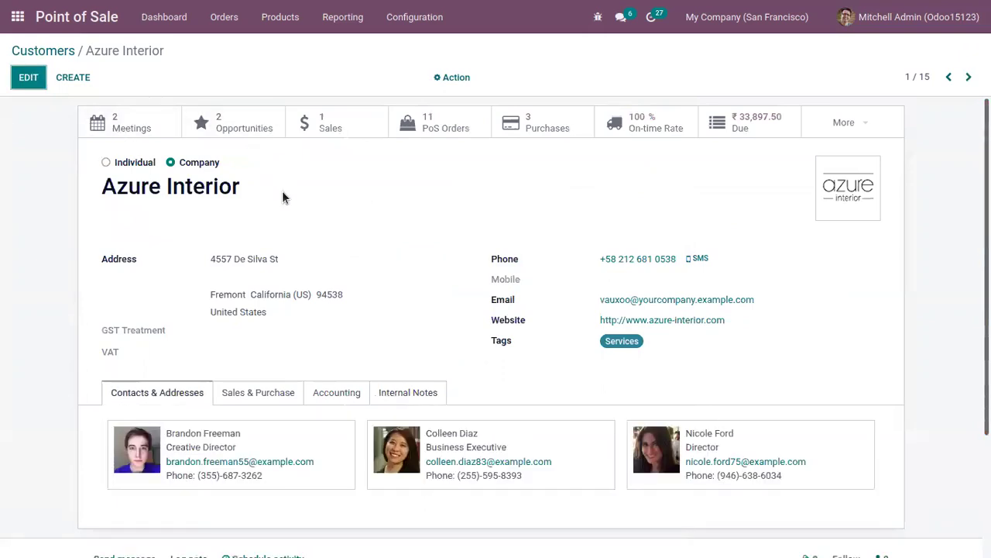
{"action": "left_click", "coordinate": [317, 124]}
{"action": "left_click", "coordinate": [126, 51]}
{"action": "left_click", "coordinate": [880, 120]}
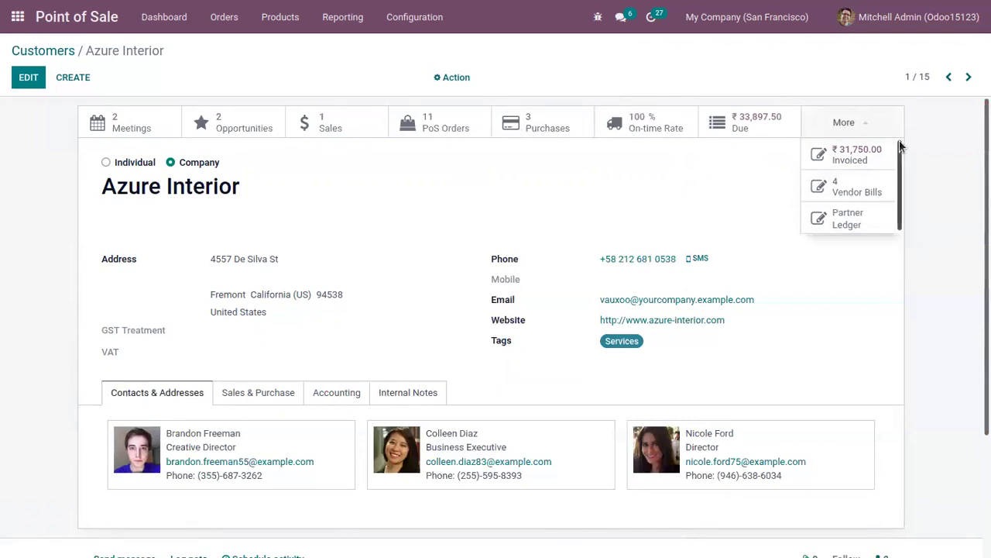
{"action": "left_click", "coordinate": [873, 126]}
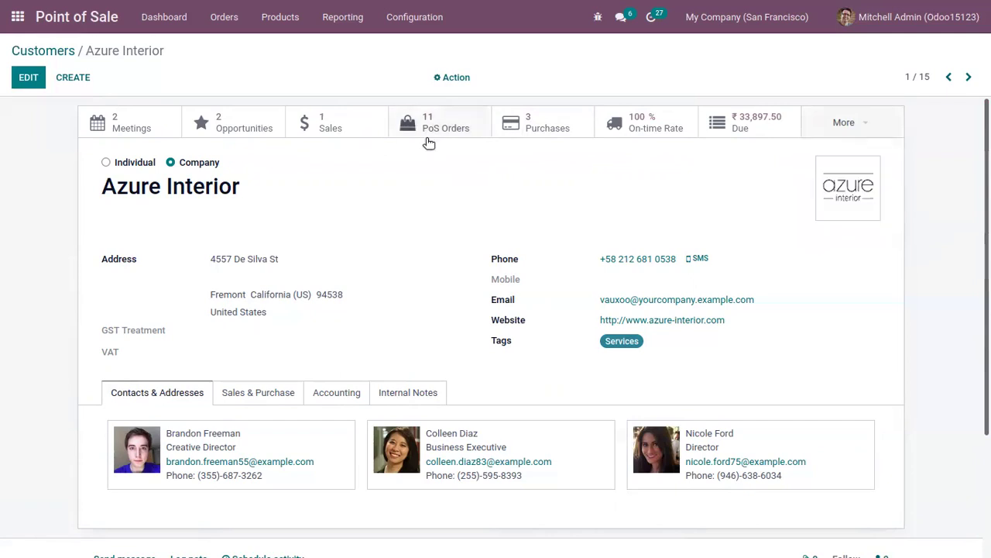
- Check Azure Interior's PoS orders, start and discard a new customer, and return to the dashboard
{"action": "left_click", "coordinate": [463, 120]}
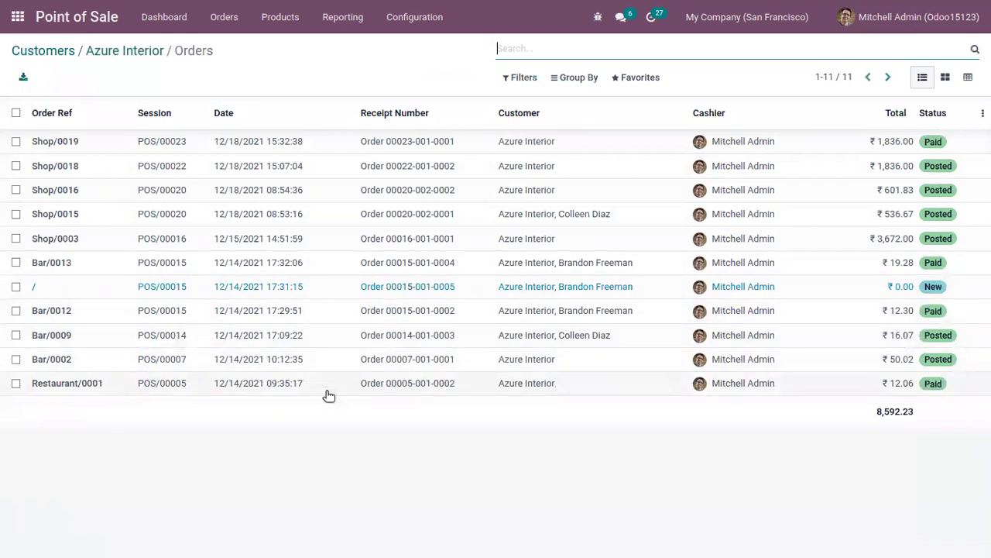
{"action": "left_click", "coordinate": [100, 53]}
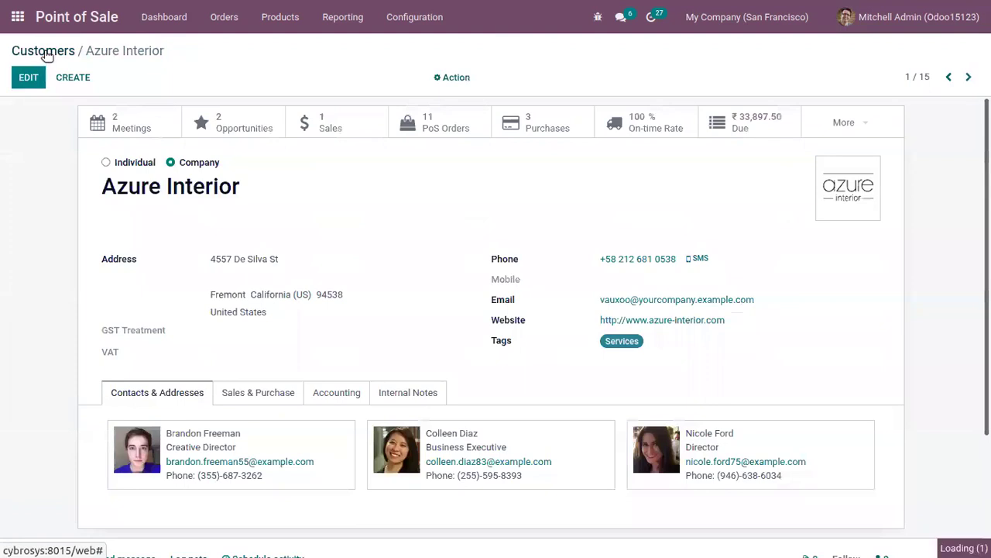
{"action": "left_click", "coordinate": [45, 51]}
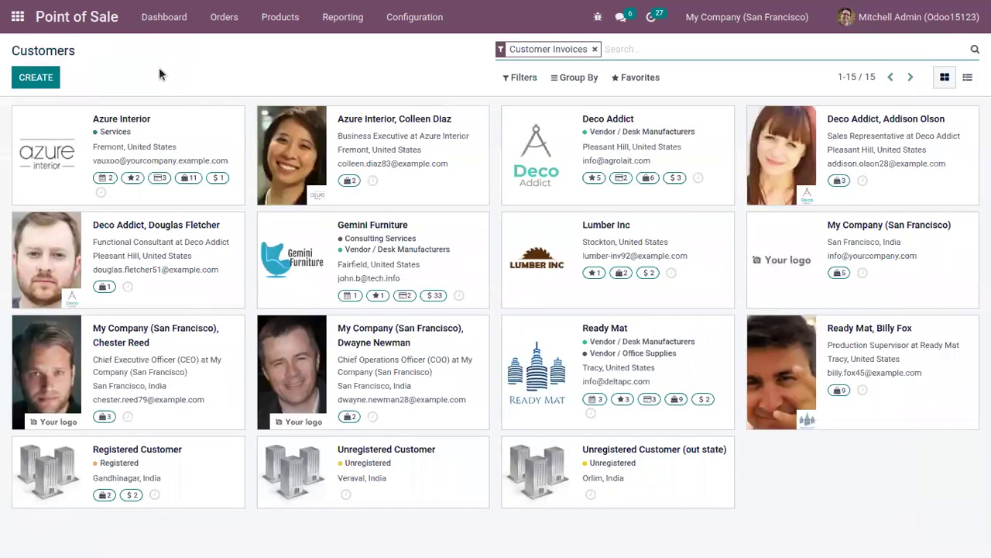
{"action": "left_click", "coordinate": [31, 75]}
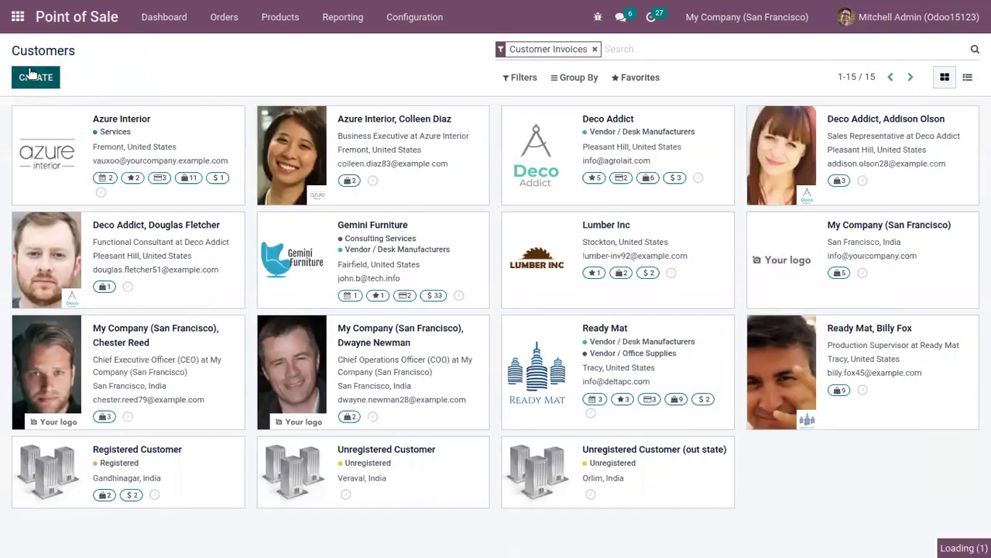
{"action": "left_click", "coordinate": [54, 51]}
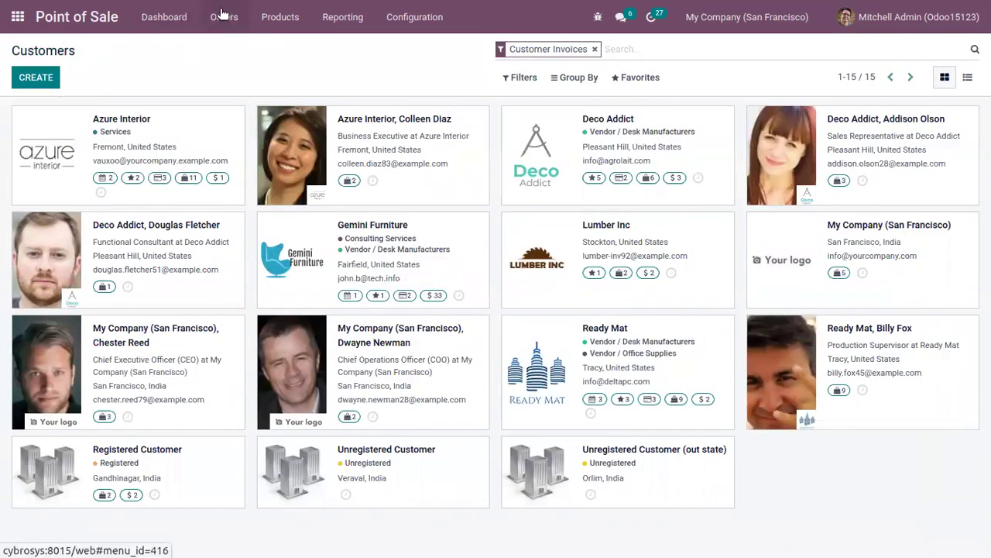
{"action": "left_click", "coordinate": [160, 16]}
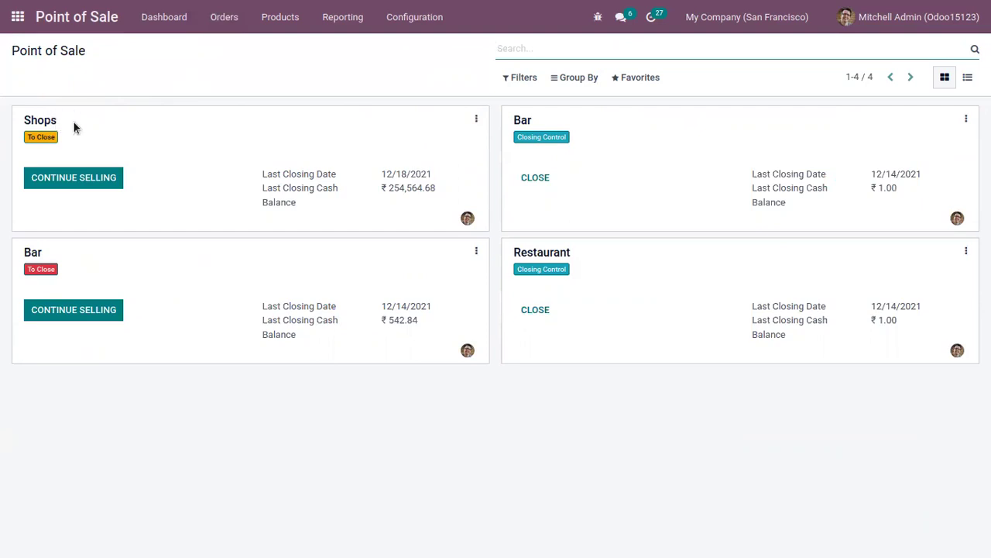
{"action": "left_click", "coordinate": [475, 119]}
{"action": "left_click", "coordinate": [227, 226]}
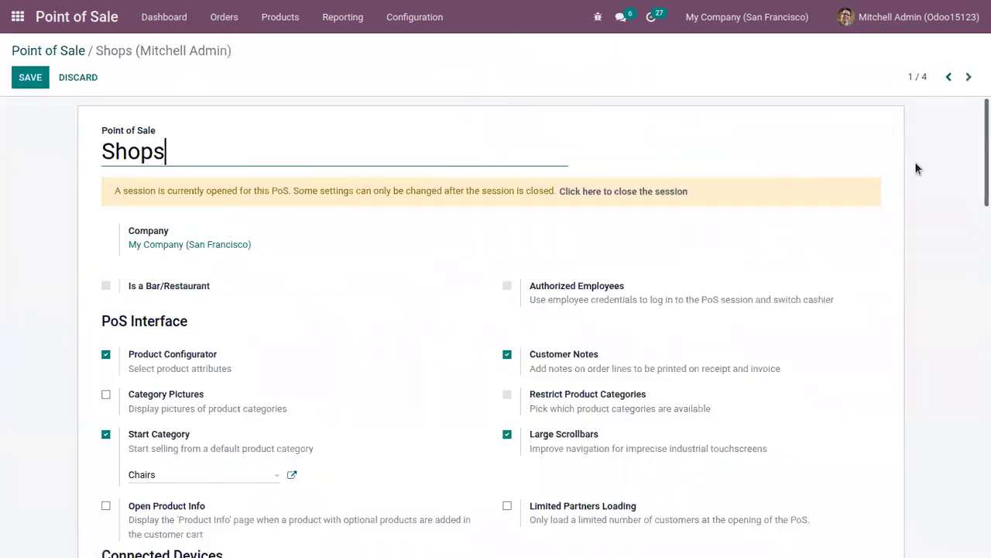
{"action": "scroll", "coordinate": [784, 183], "scroll_direction": "down", "scroll_amount": 3}
{"action": "scroll", "coordinate": [495, 325], "scroll_direction": "down", "scroll_amount": 3}
{"action": "scroll", "coordinate": [496, 325], "scroll_direction": "up", "scroll_amount": 5}
{"action": "scroll", "coordinate": [495, 325], "scroll_direction": "down", "scroll_amount": 4}
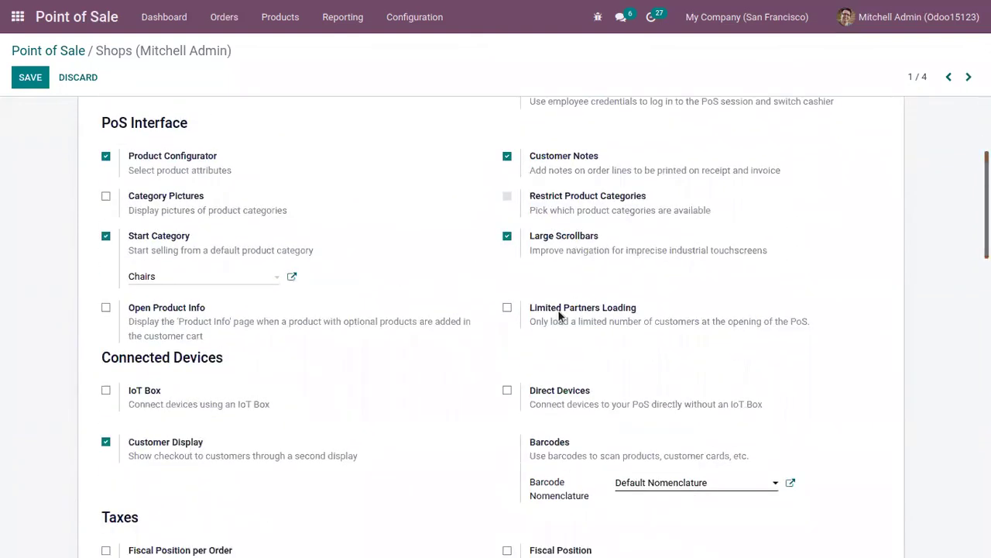
{"action": "mouse_move", "coordinate": [567, 308]}
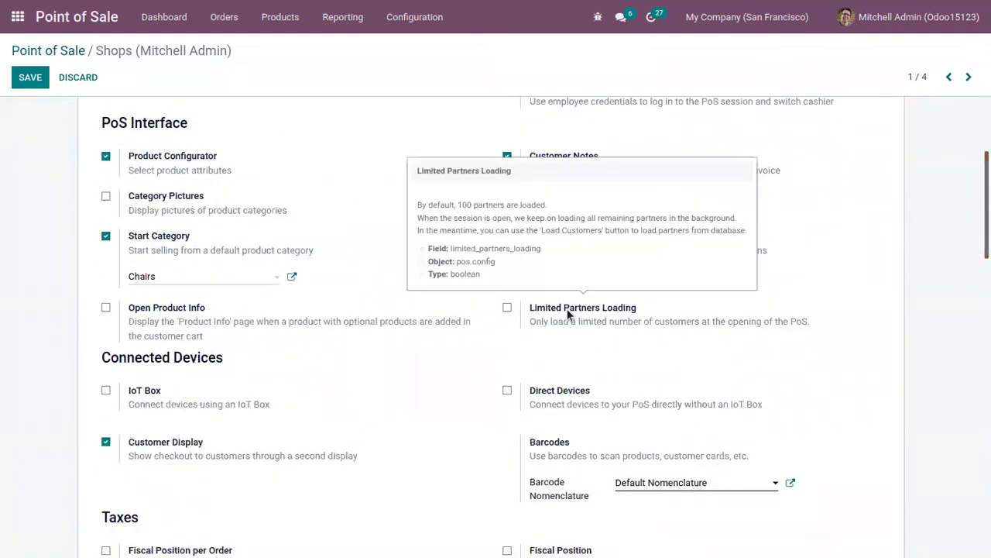
{"action": "left_click", "coordinate": [507, 309]}
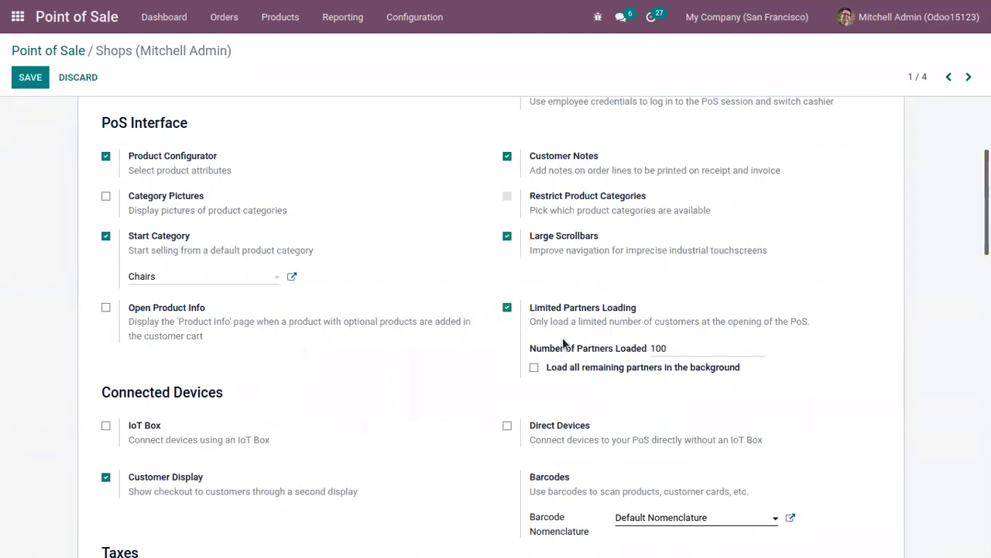
{"action": "left_click", "coordinate": [534, 369]}
{"action": "left_click", "coordinate": [534, 369]}
{"action": "left_click", "coordinate": [507, 308]}
{"action": "left_click", "coordinate": [68, 80]}
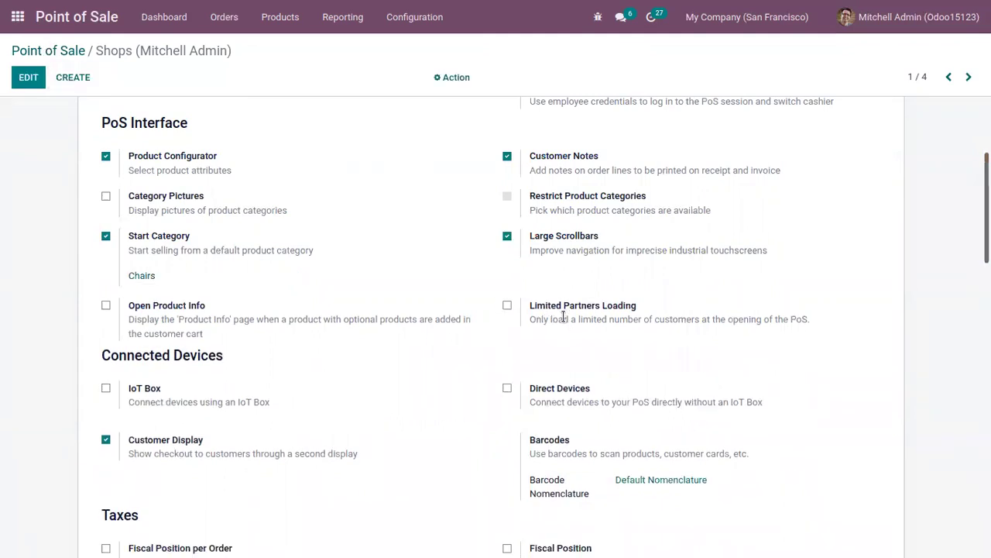
{"action": "left_click", "coordinate": [45, 43]}
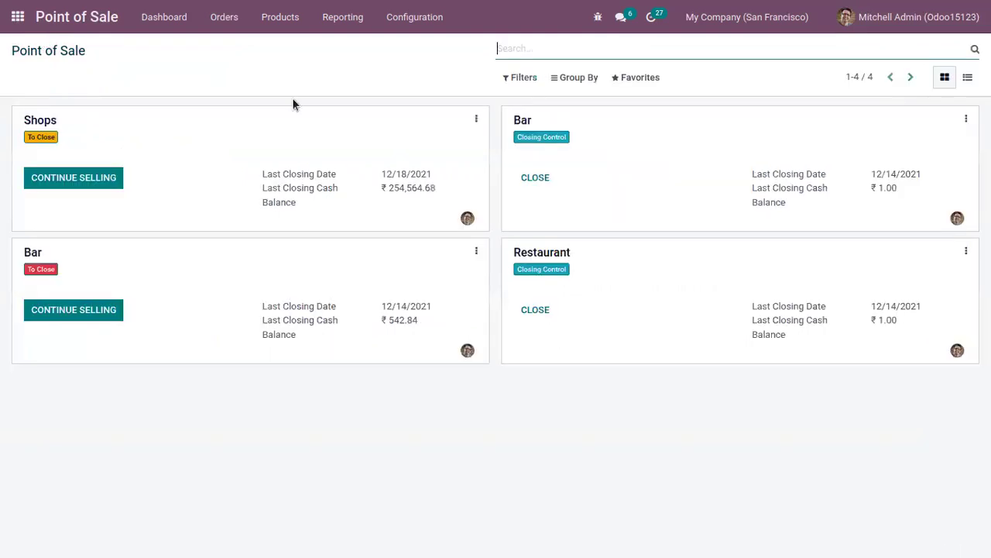
- Resume the Shops session, show all product categories, close the debug window and list customers
{"action": "left_click", "coordinate": [98, 179]}
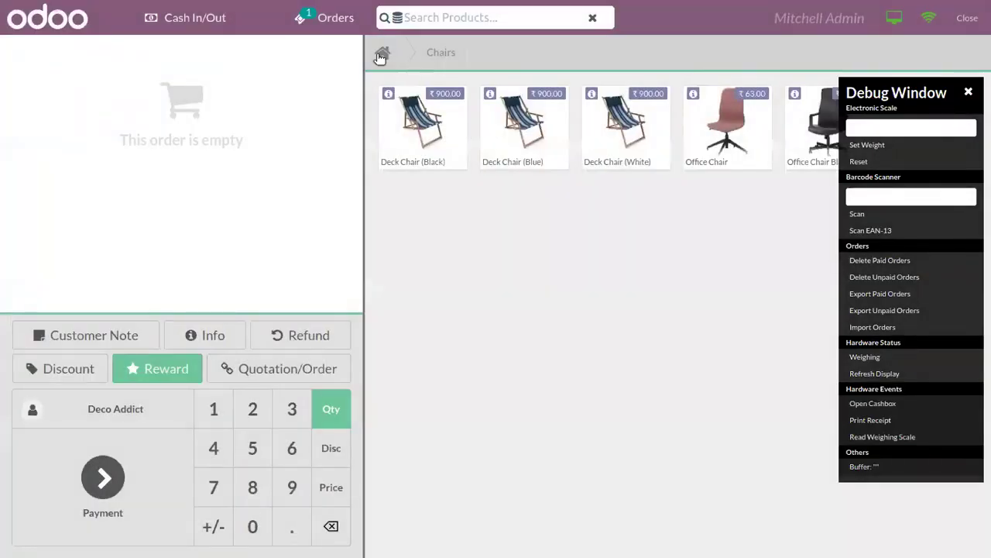
{"action": "left_click", "coordinate": [382, 53]}
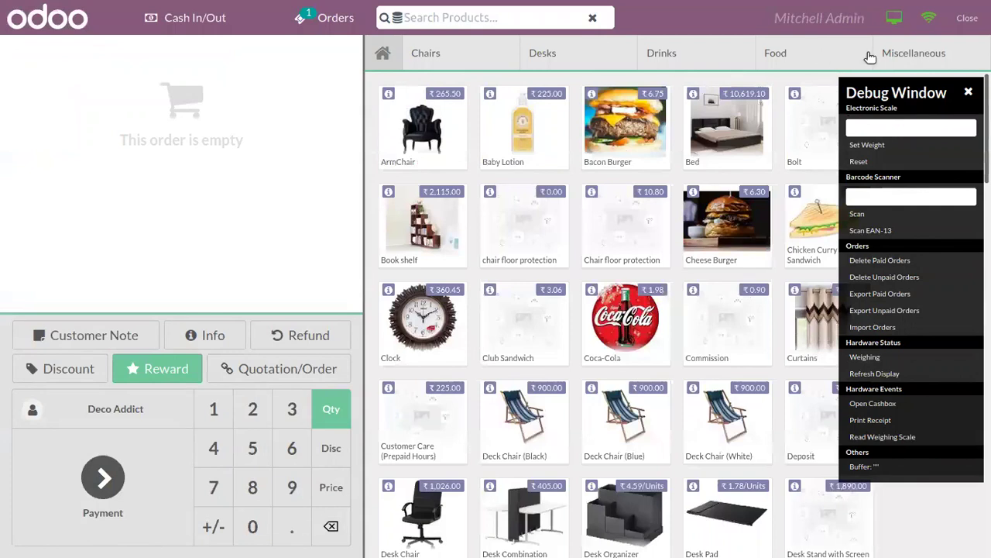
{"action": "left_click", "coordinate": [969, 92]}
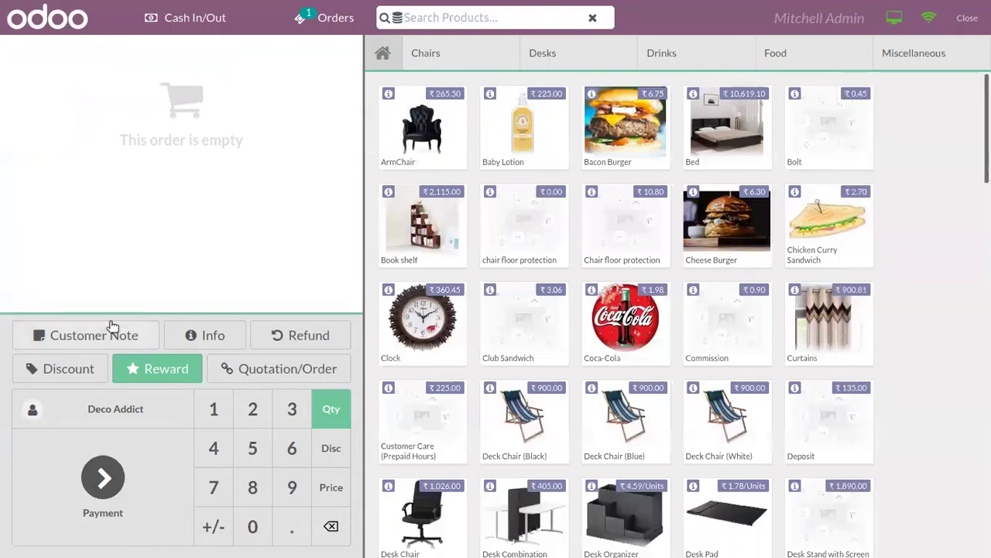
{"action": "left_click", "coordinate": [115, 408]}
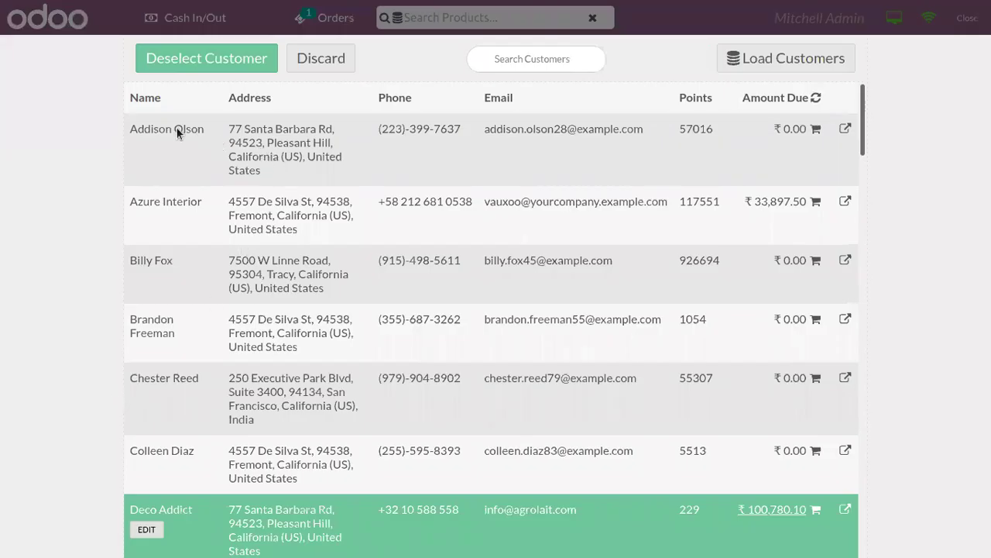
- Assign Azure Interior to the order and choose to settle its ₹33,897.50 amount due
{"action": "left_click_drag", "start_coordinate": [866, 93], "coordinate": [866, 465]}
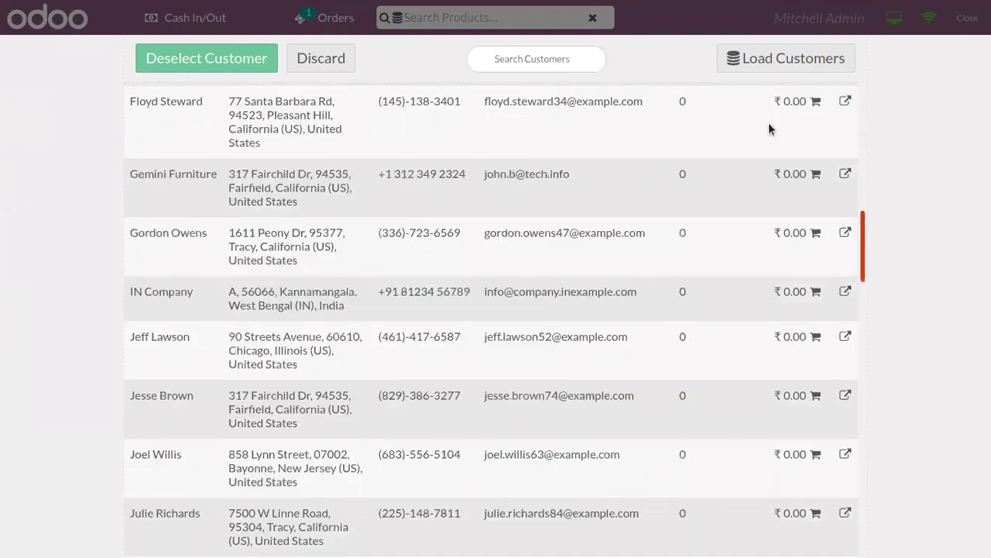
{"action": "left_click", "coordinate": [768, 48]}
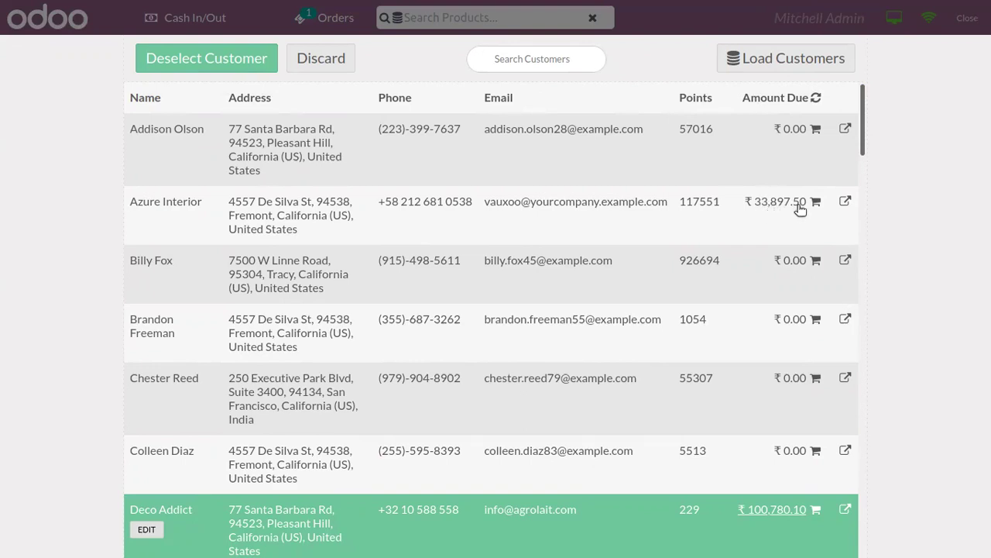
{"action": "left_click", "coordinate": [424, 202]}
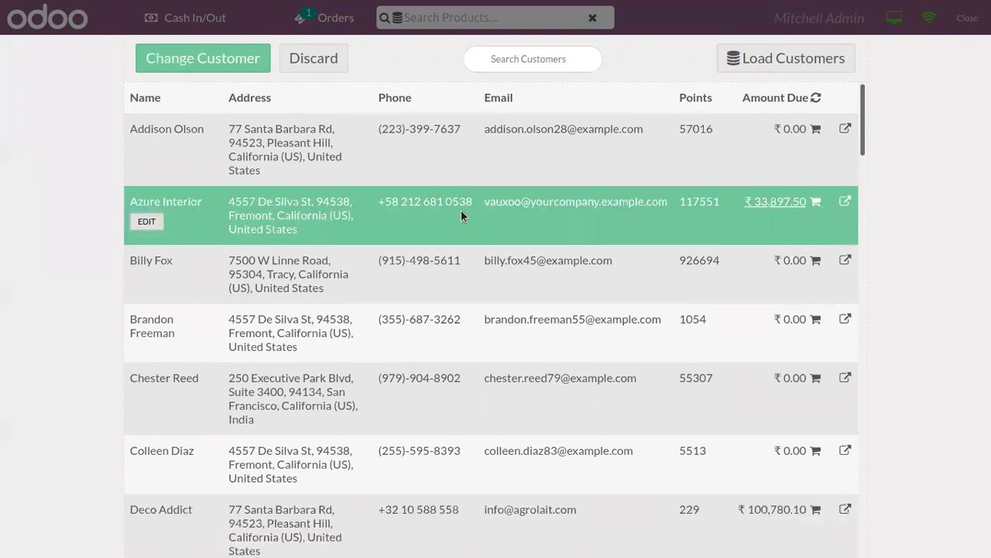
{"action": "left_click", "coordinate": [814, 203]}
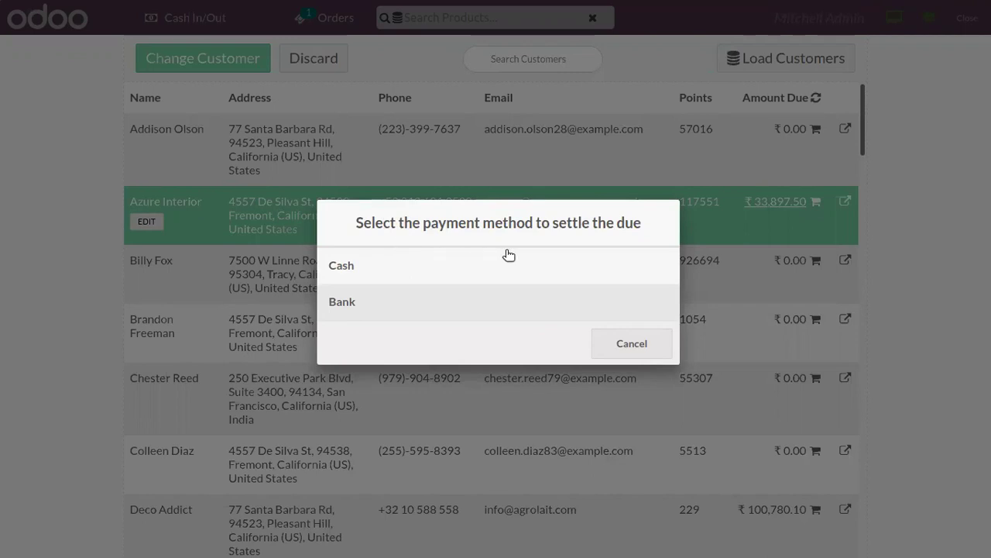
- Pay Azure Interior's ₹33,897.50 due in cash without printing, then start a new empty order
{"action": "left_click", "coordinate": [387, 271]}
{"action": "left_click", "coordinate": [789, 68]}
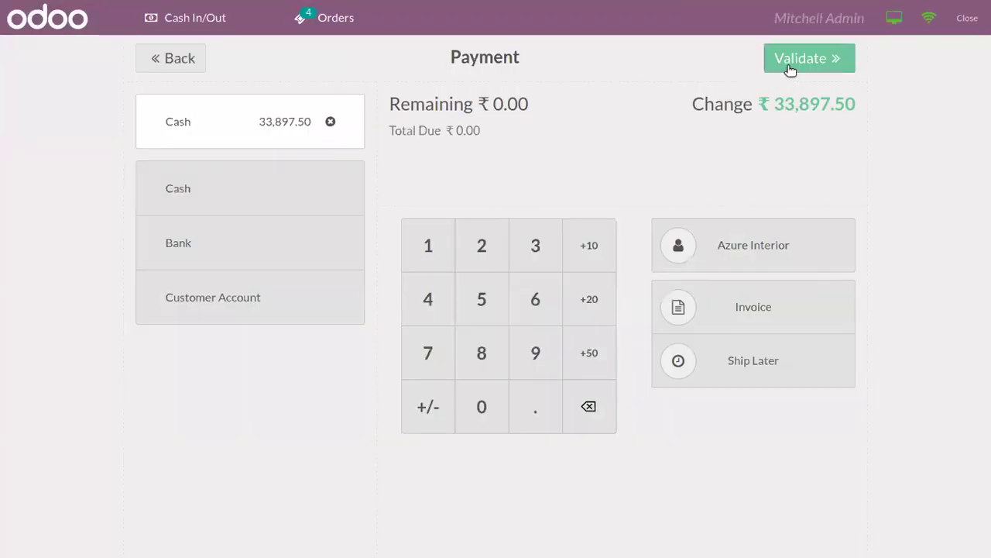
{"action": "left_click", "coordinate": [624, 326]}
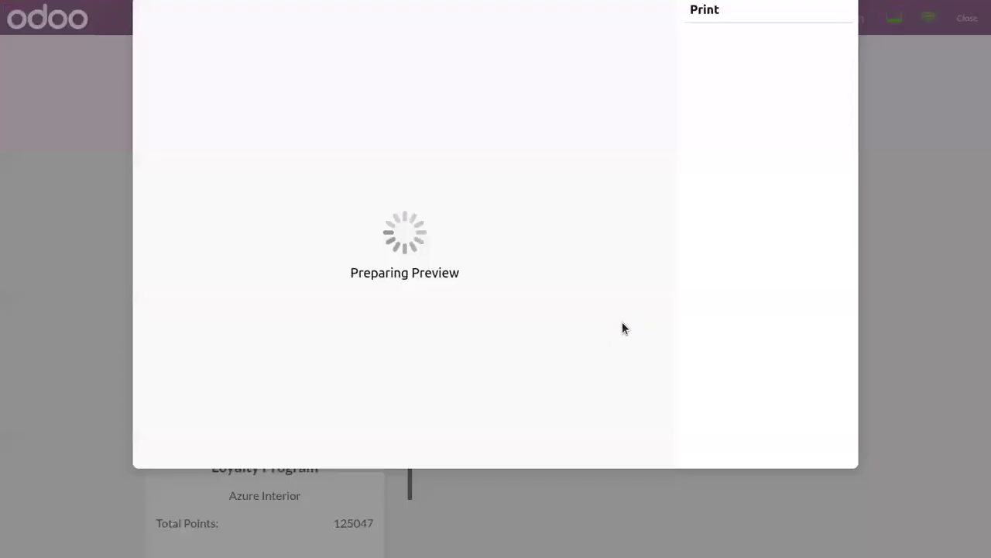
{"action": "left_click", "coordinate": [740, 443]}
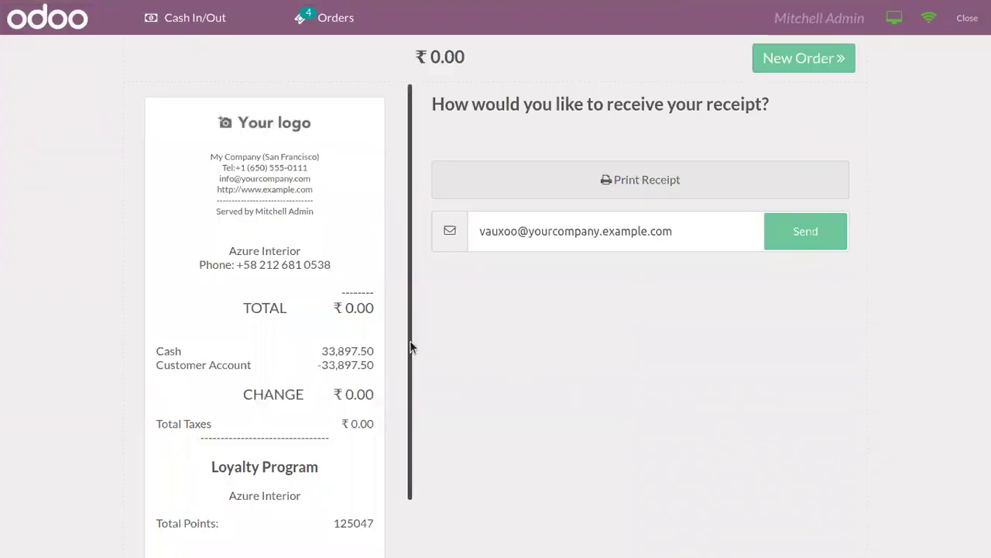
{"action": "left_click_drag", "start_coordinate": [411, 346], "coordinate": [420, 408]}
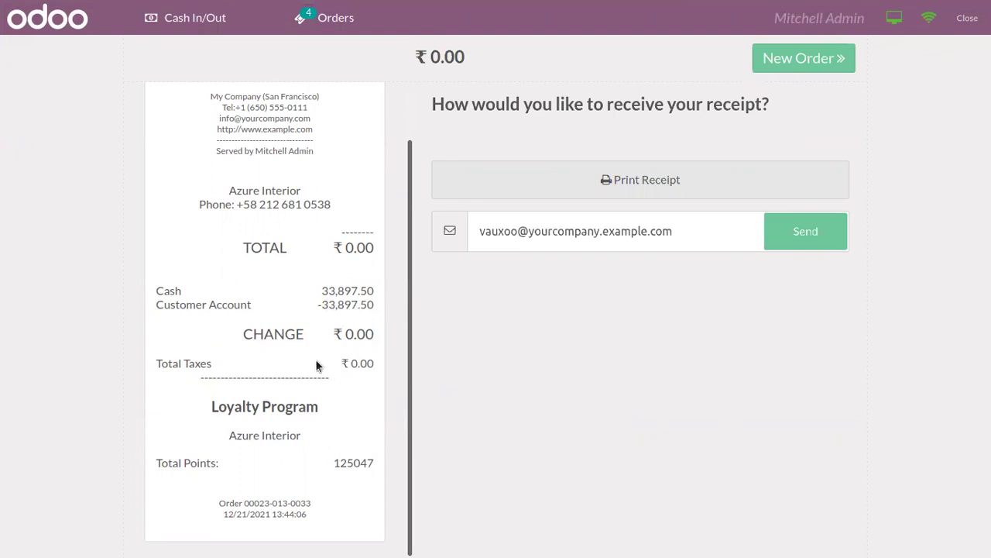
{"action": "left_click_drag", "start_coordinate": [410, 365], "coordinate": [556, 230]}
{"action": "left_click", "coordinate": [794, 58]}
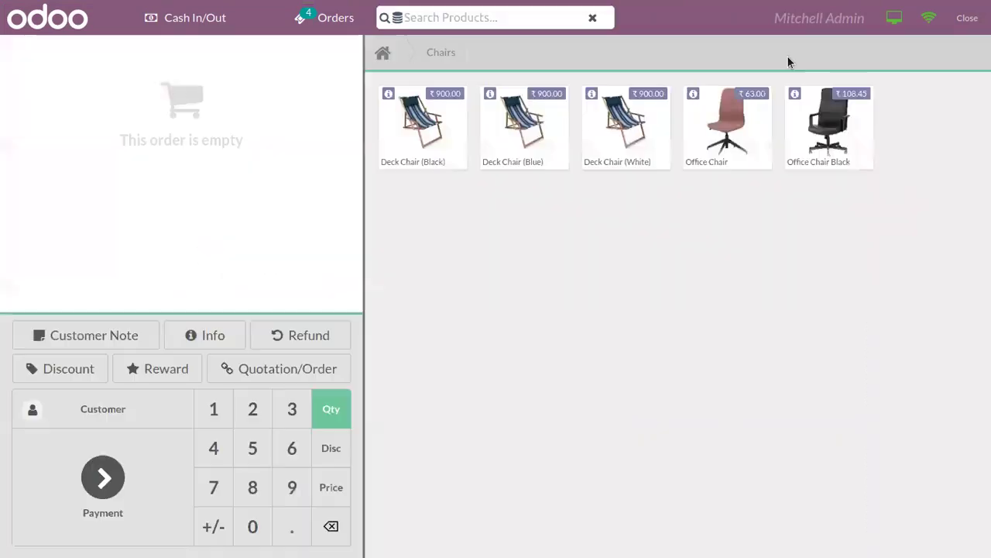
- Keep the Shops session open and open backend order Shop/0030 from Orders > Orders
{"action": "left_click", "coordinate": [967, 18]}
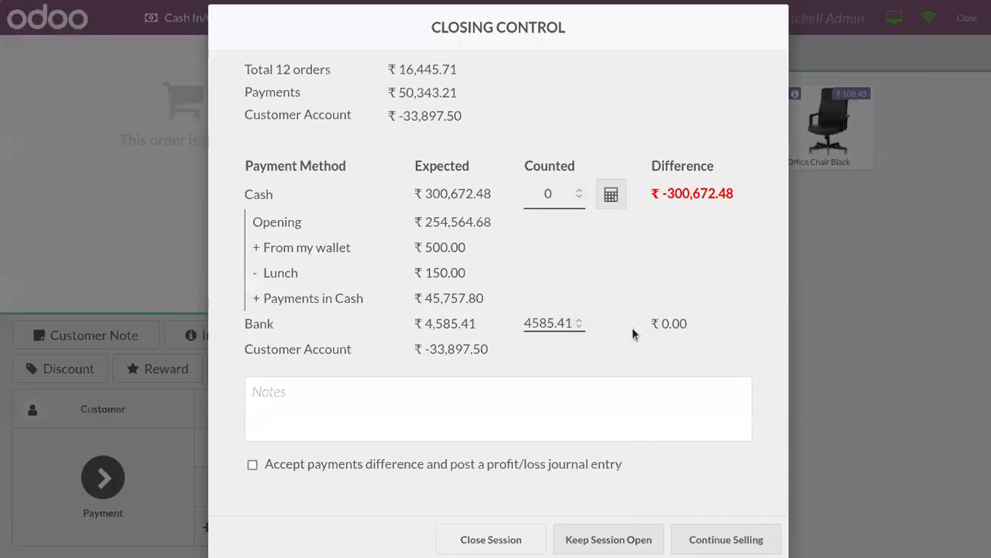
{"action": "left_click", "coordinate": [561, 541]}
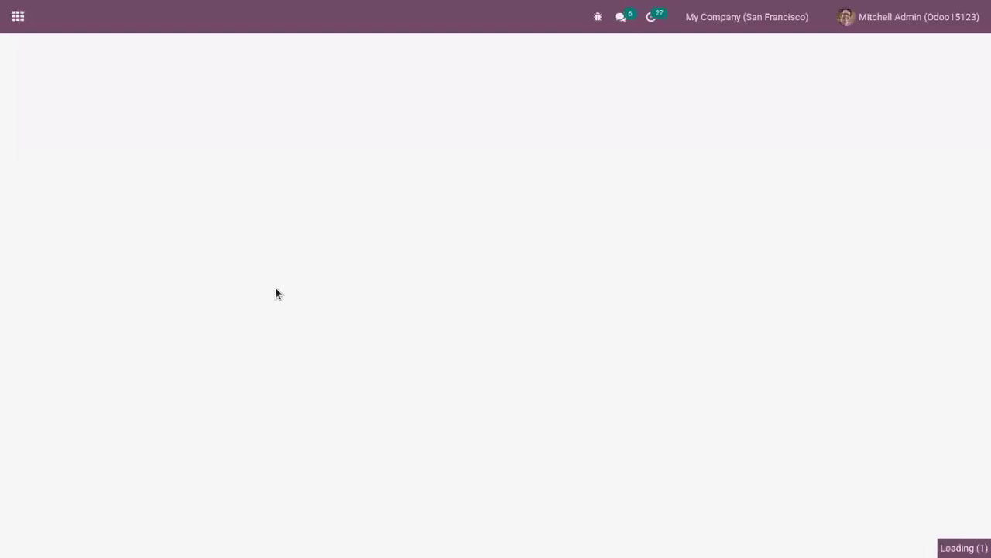
{"action": "left_click", "coordinate": [229, 23]}
{"action": "left_click", "coordinate": [229, 45]}
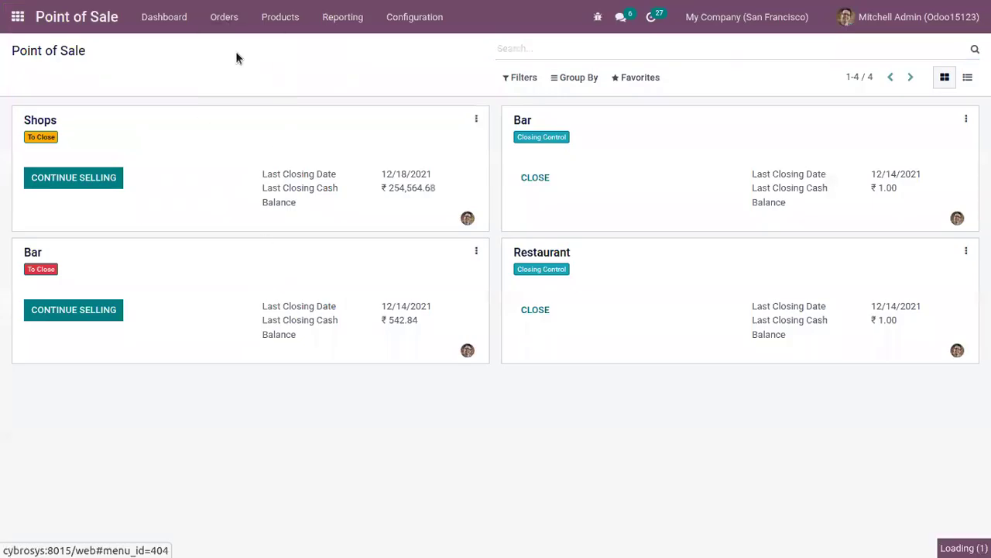
{"action": "left_click", "coordinate": [190, 145]}
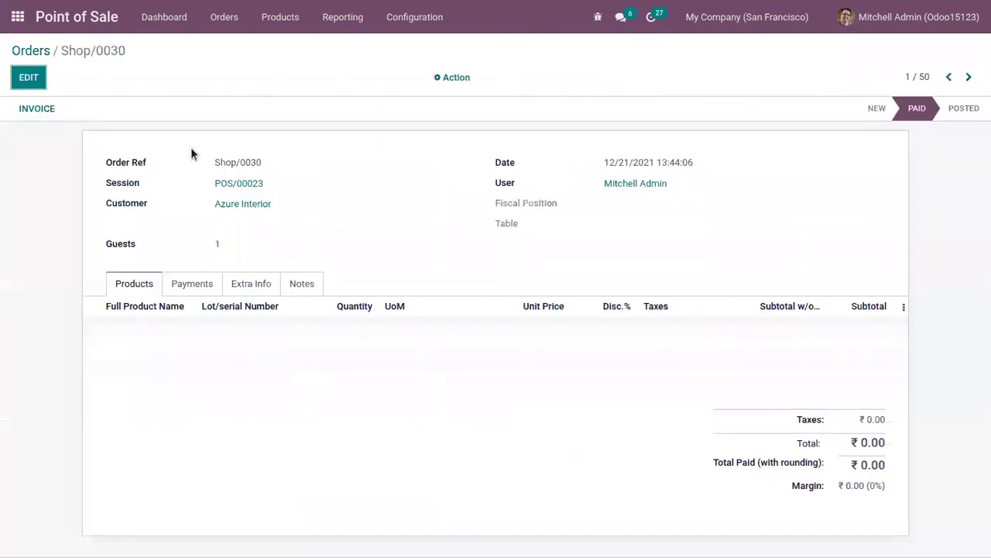
- Review the two payments on Shop/0030, then go back through Orders to the dashboard
{"action": "left_click", "coordinate": [178, 283]}
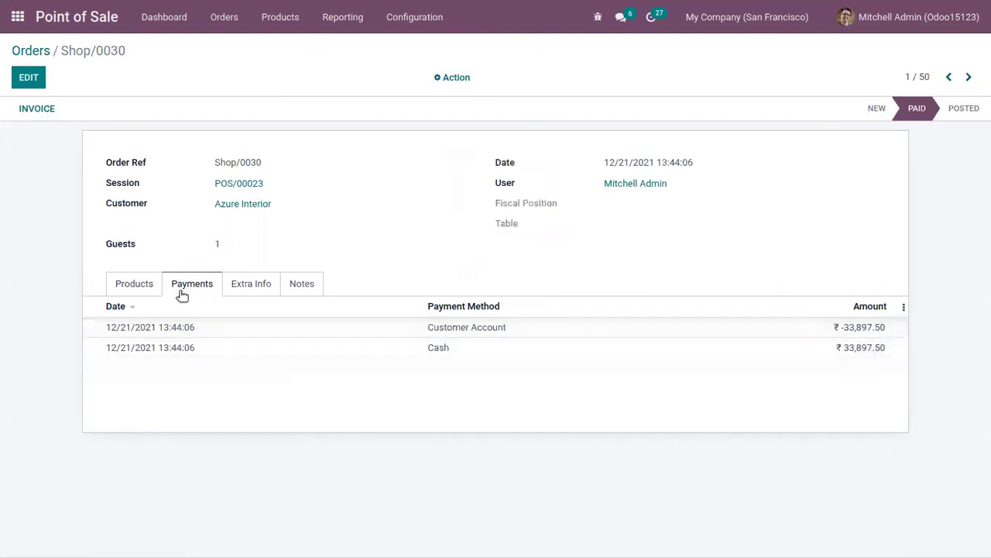
{"action": "left_click", "coordinate": [30, 51]}
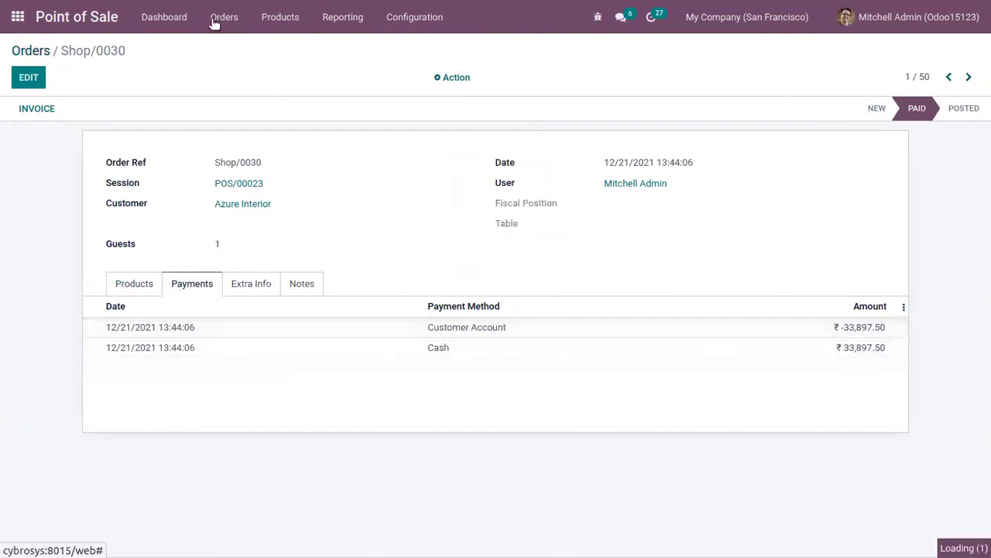
{"action": "left_click", "coordinate": [164, 18]}
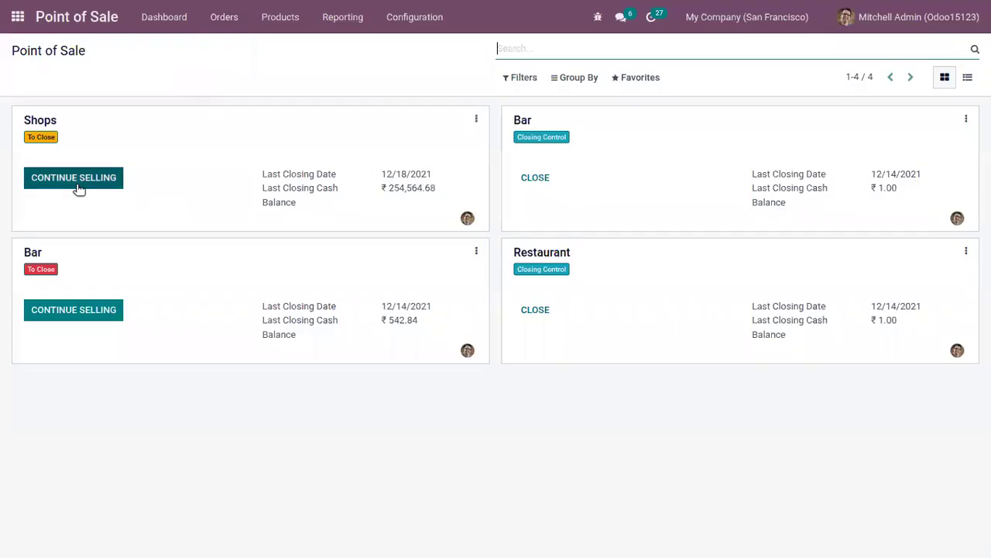
- Resume Shops selling, pick Azure Interior from the customer list and open its edit form
{"action": "left_click", "coordinate": [75, 177]}
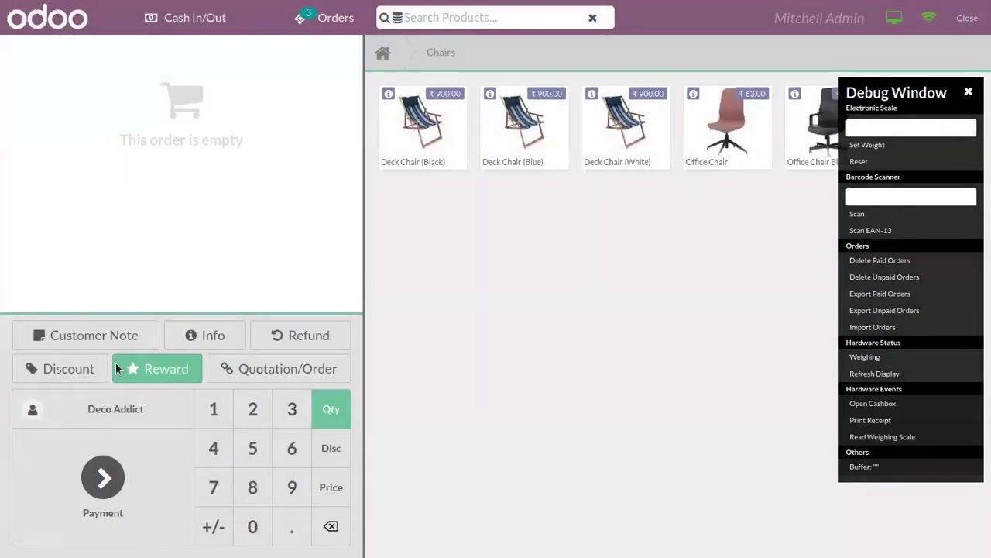
{"action": "left_click", "coordinate": [109, 408]}
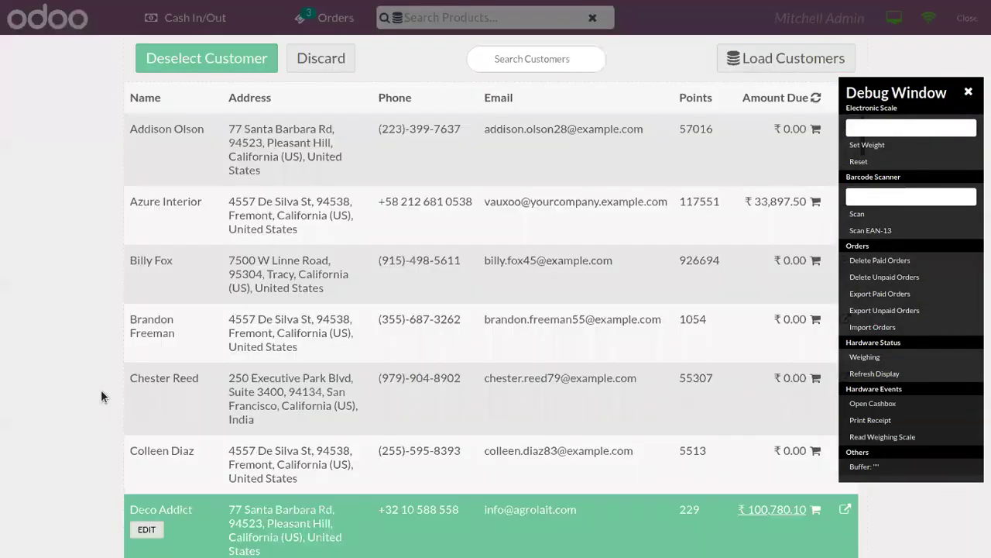
{"action": "left_click", "coordinate": [968, 92]}
{"action": "left_click", "coordinate": [338, 237]}
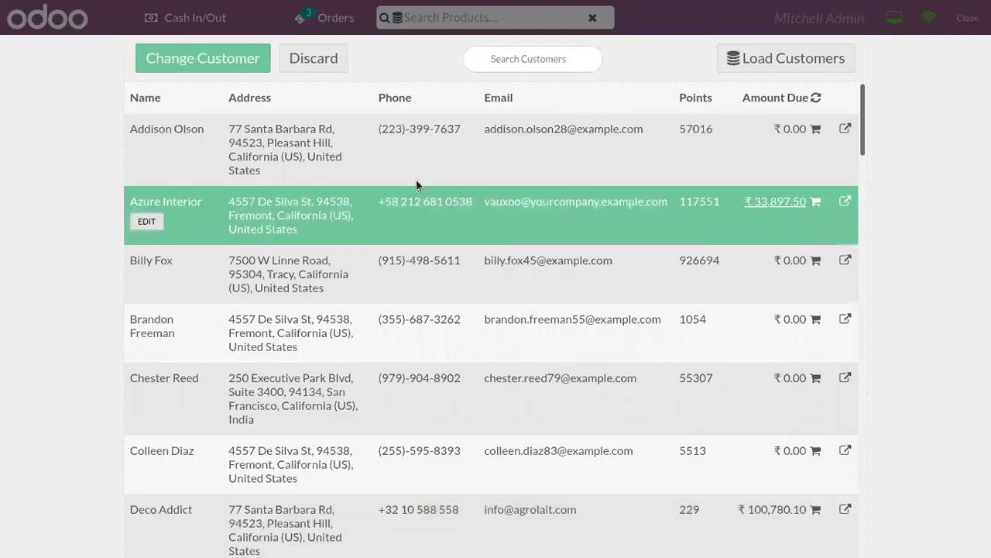
{"action": "left_click", "coordinate": [146, 222]}
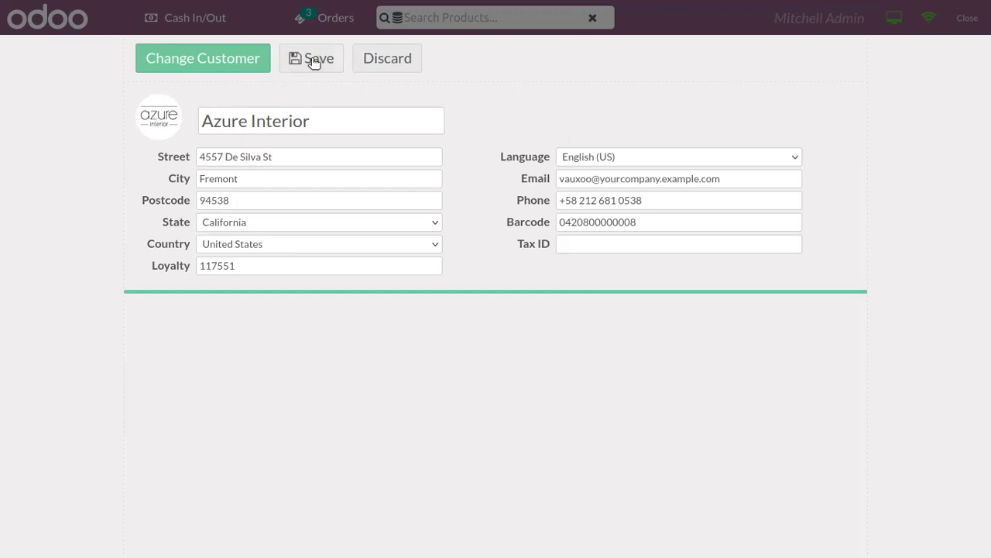
- Discard Azure Interior's edits and search the customer list by the intended customer's first name
{"action": "left_click", "coordinate": [381, 59]}
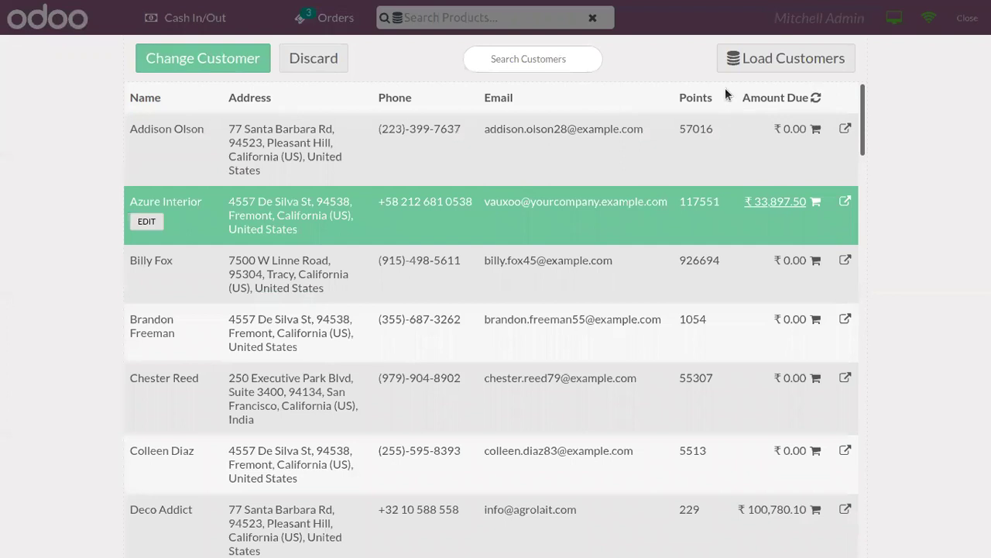
{"action": "left_click", "coordinate": [565, 62]}
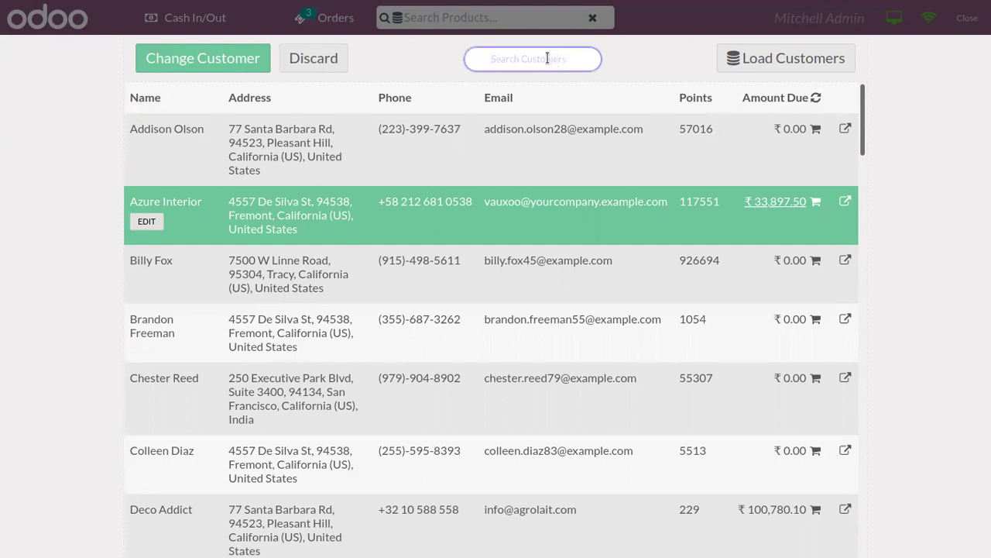
{"action": "type", "text": "n"}
{"action": "key", "text": "BackSpace"}
{"action": "type", "text": "de"}
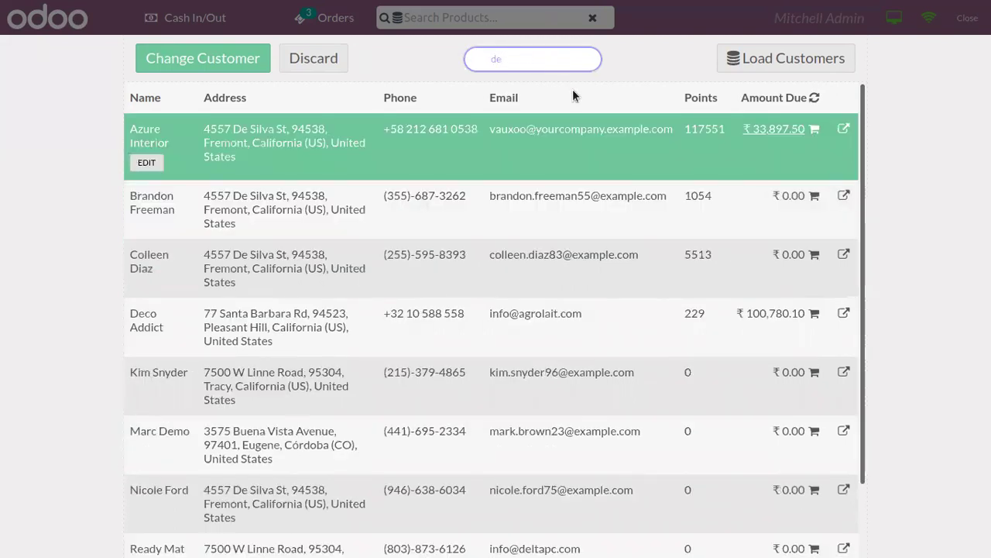
{"action": "key", "text": "BackSpace"}
{"action": "key", "text": "BackSpace"}
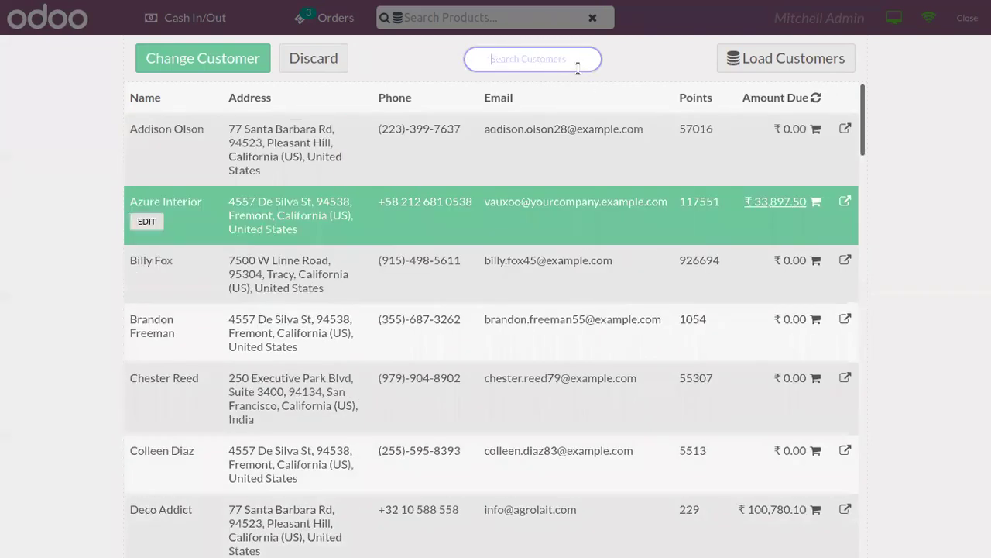
{"action": "type", "text": "kim"}
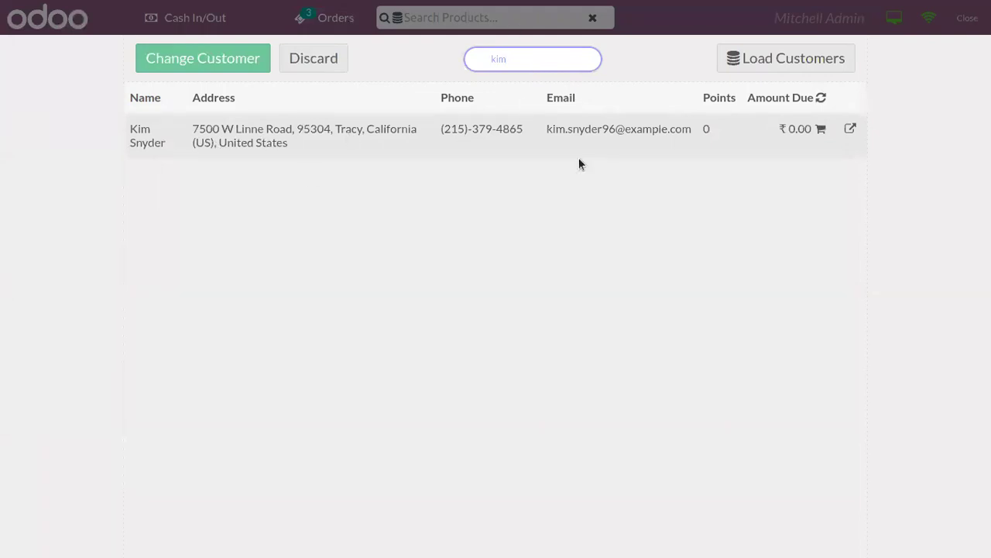
- Check the matching customer's backend contact record, then pick her in the point-of-sale customer list
{"action": "left_click", "coordinate": [849, 129]}
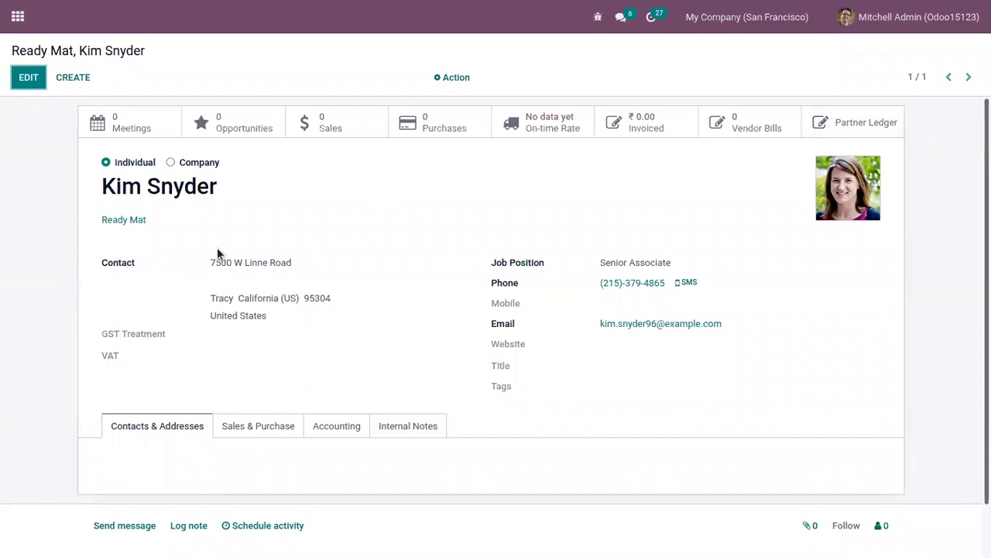
{"action": "key", "text": "ctrl+w"}
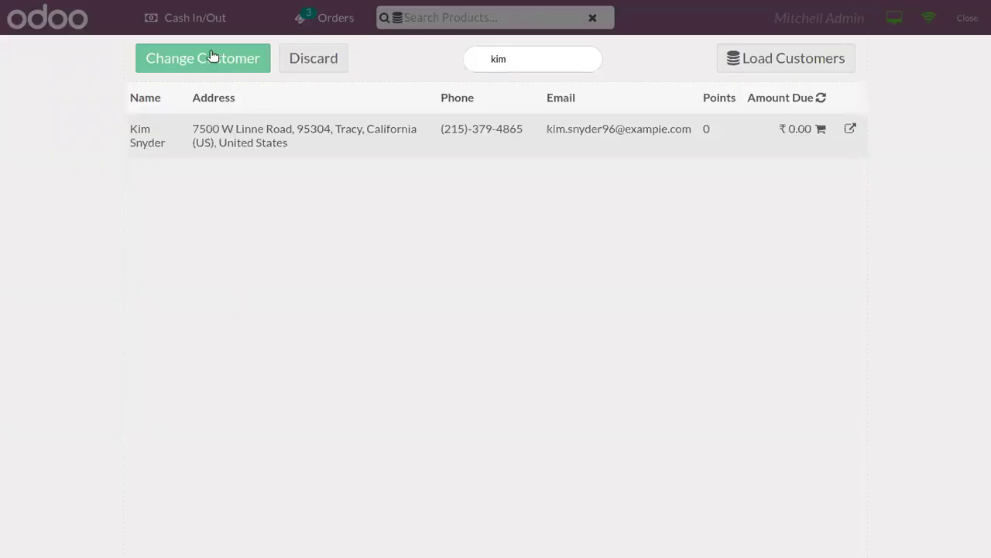
{"action": "left_click", "coordinate": [259, 134]}
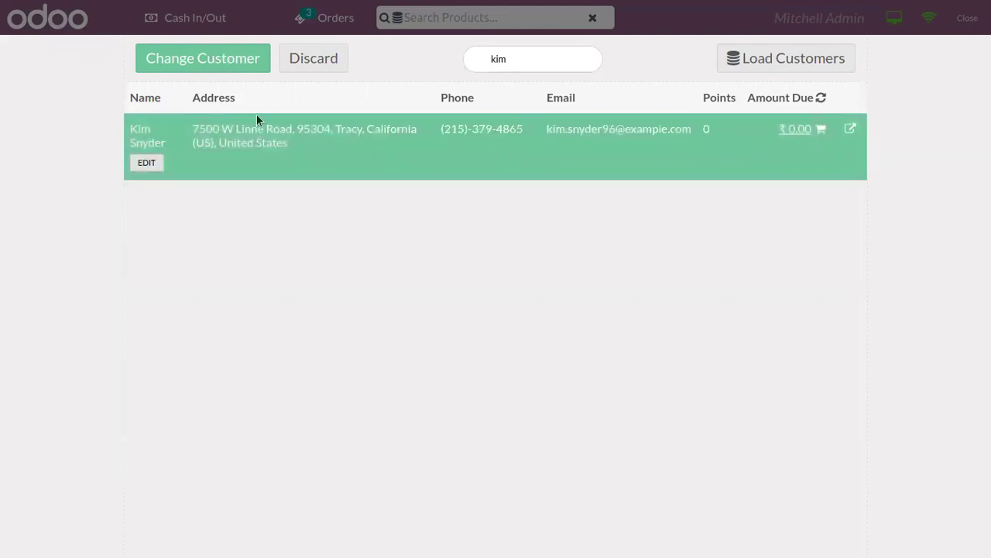
- Confirm the customer and add ArmChair, Baby Lotion and chair floor protection to the order
{"action": "left_click", "coordinate": [215, 60]}
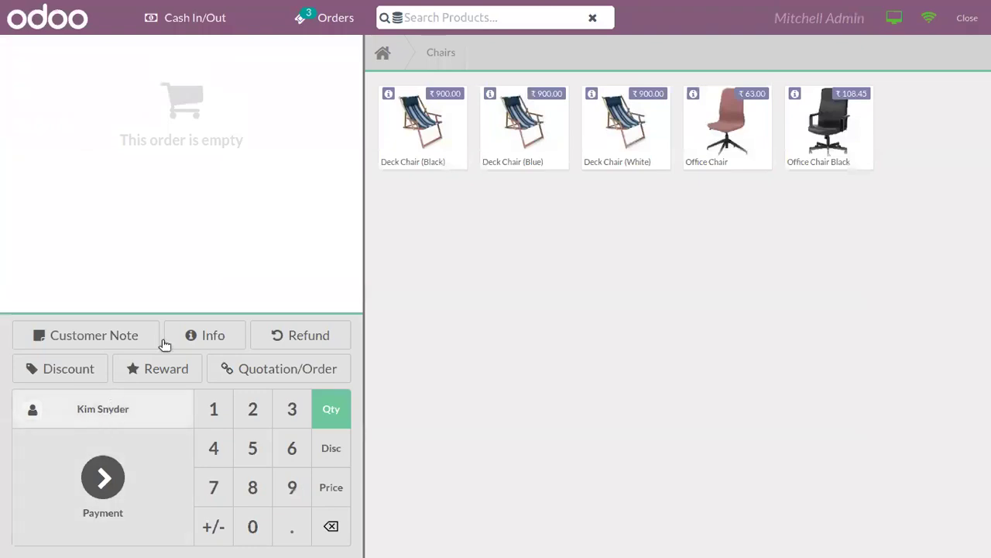
{"action": "left_click", "coordinate": [382, 55]}
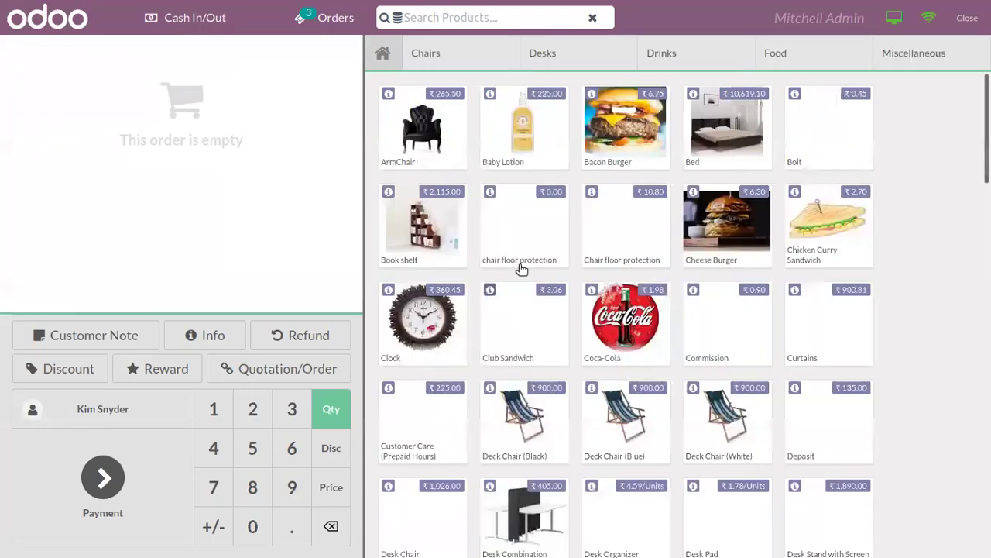
{"action": "left_click", "coordinate": [454, 140]}
{"action": "left_click", "coordinate": [516, 135]}
{"action": "left_click", "coordinate": [517, 205]}
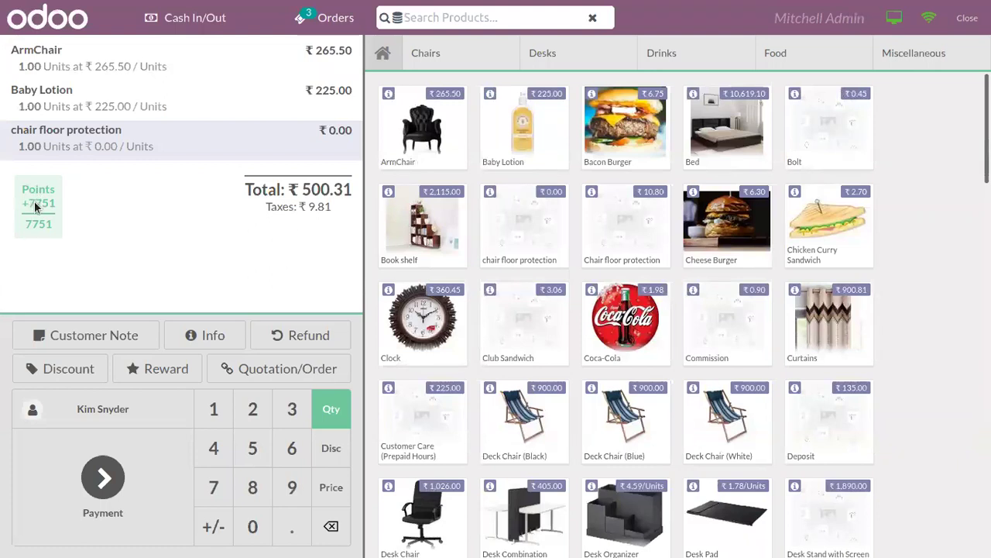
- Dismiss the customer note and go to payment for the ₹500.31 order
{"action": "left_click", "coordinate": [96, 334]}
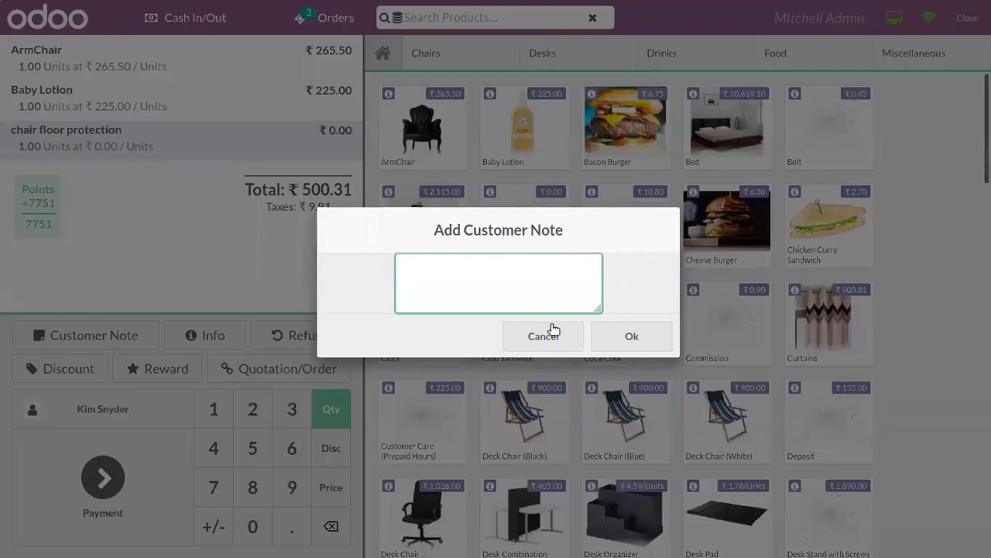
{"action": "left_click", "coordinate": [574, 347]}
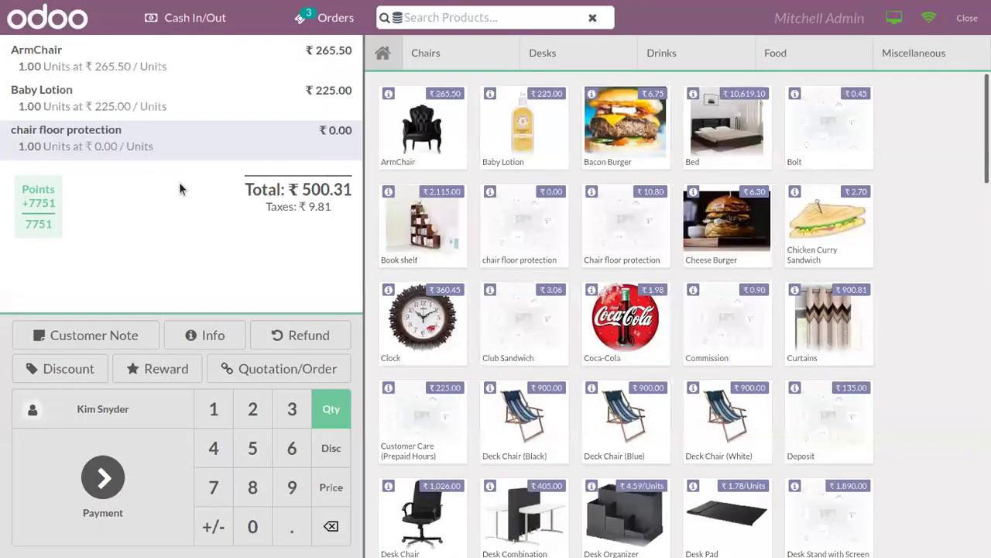
{"action": "left_click", "coordinate": [130, 102]}
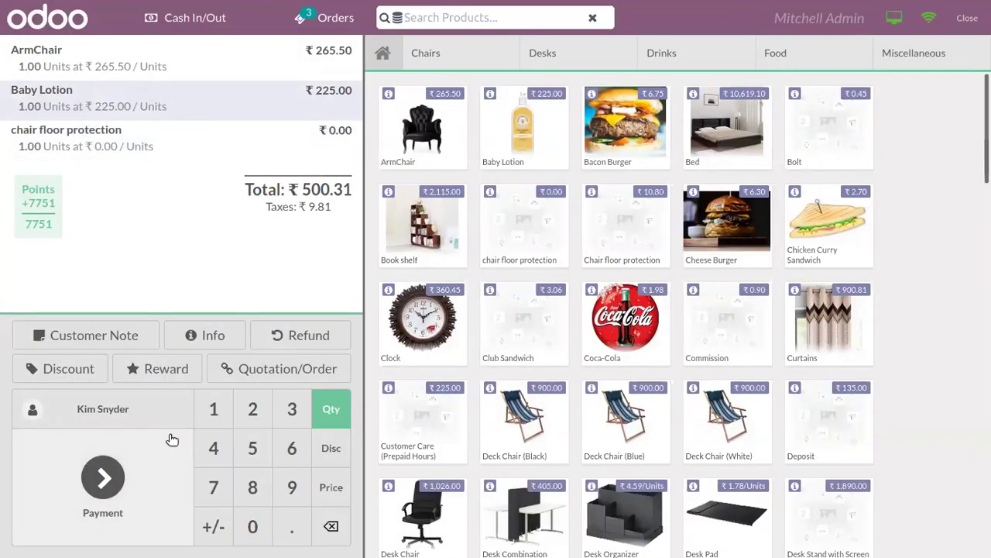
{"action": "left_click", "coordinate": [110, 463]}
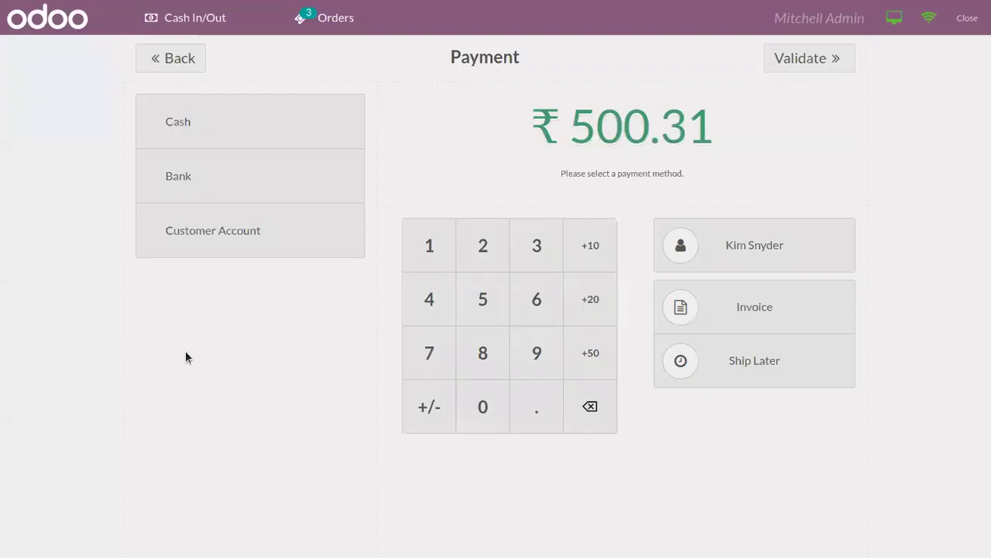
- Pay the ₹500.31 in cash, validate, skip printing, review the receipt and start a new order
{"action": "left_click", "coordinate": [250, 148]}
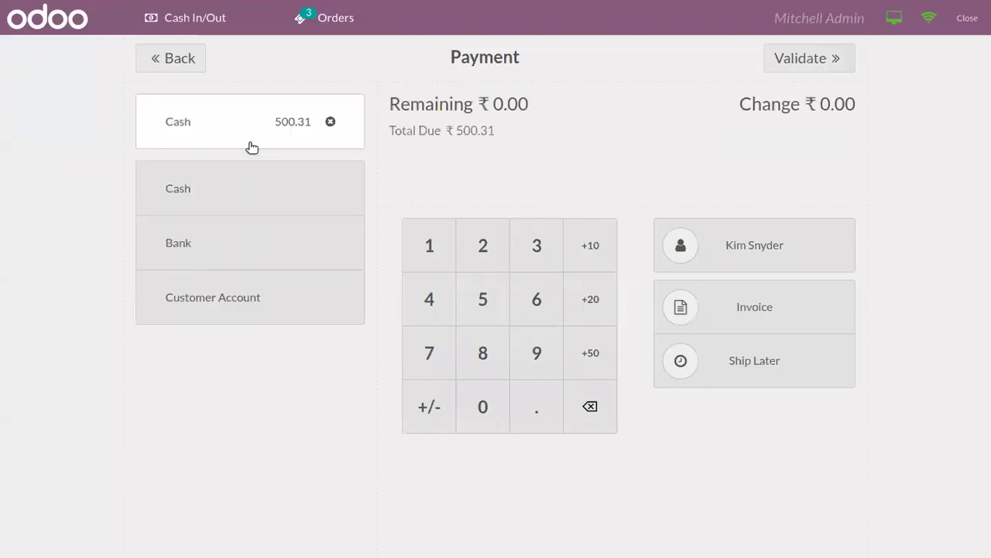
{"action": "left_click", "coordinate": [785, 58]}
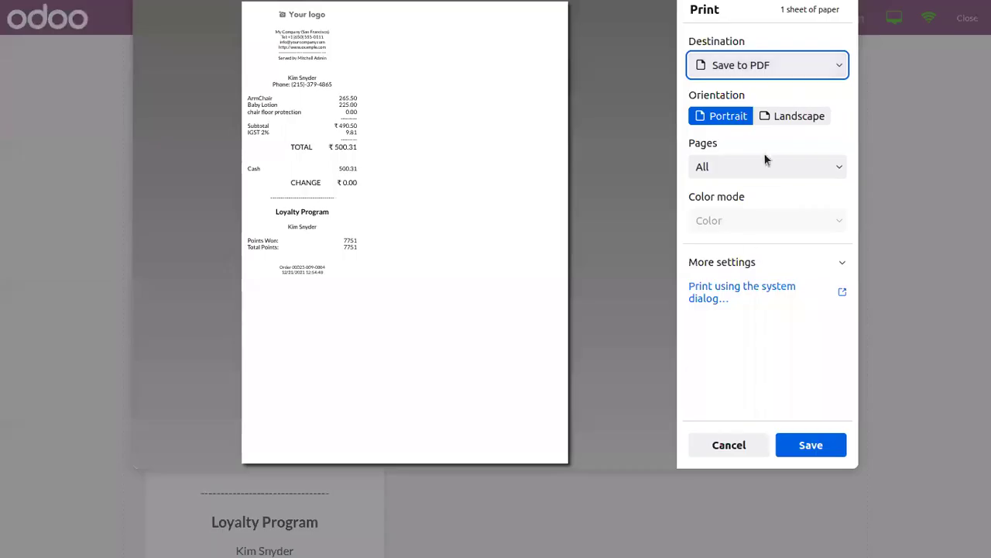
{"action": "left_click", "coordinate": [722, 448]}
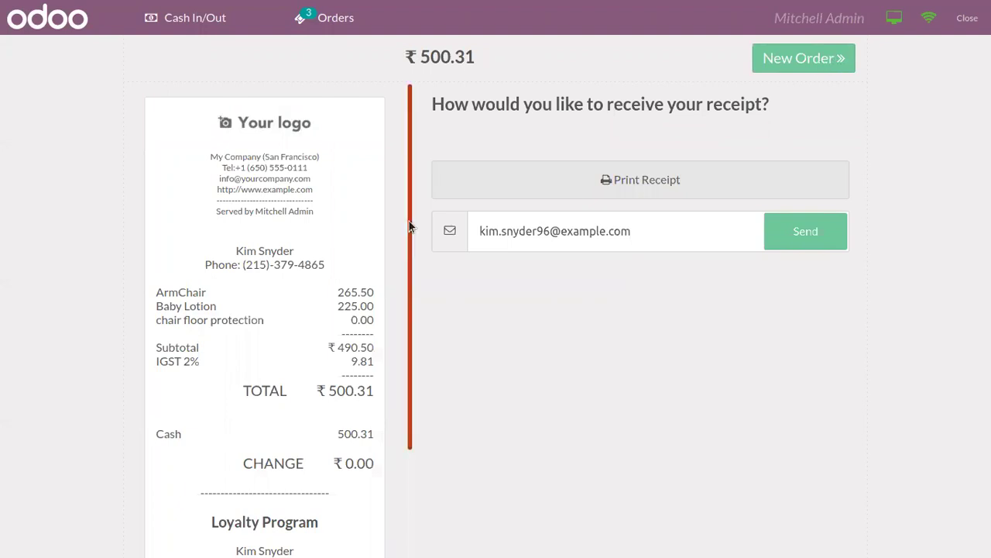
{"action": "scroll", "coordinate": [271, 230], "scroll_direction": "down", "scroll_amount": 1}
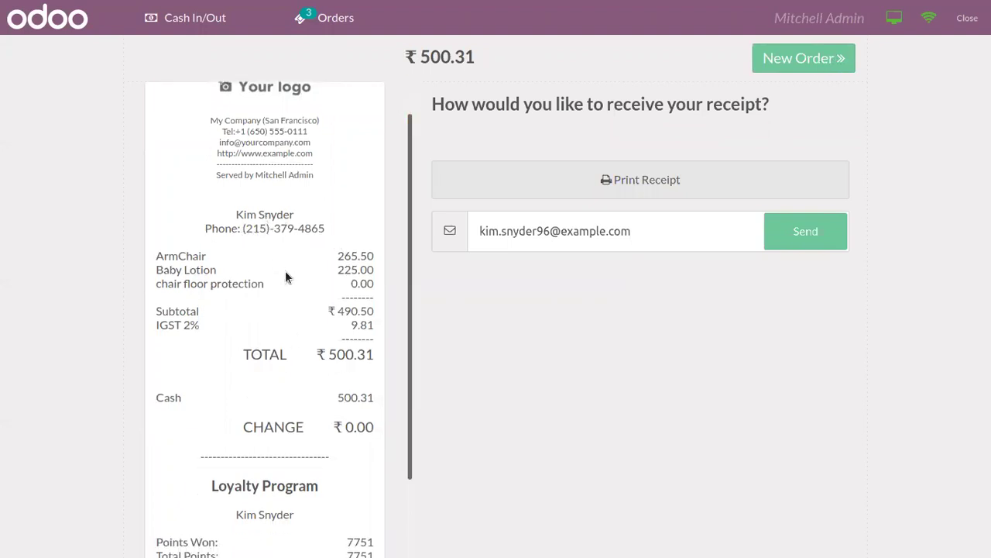
{"action": "left_click_drag", "start_coordinate": [410, 259], "coordinate": [478, 111]}
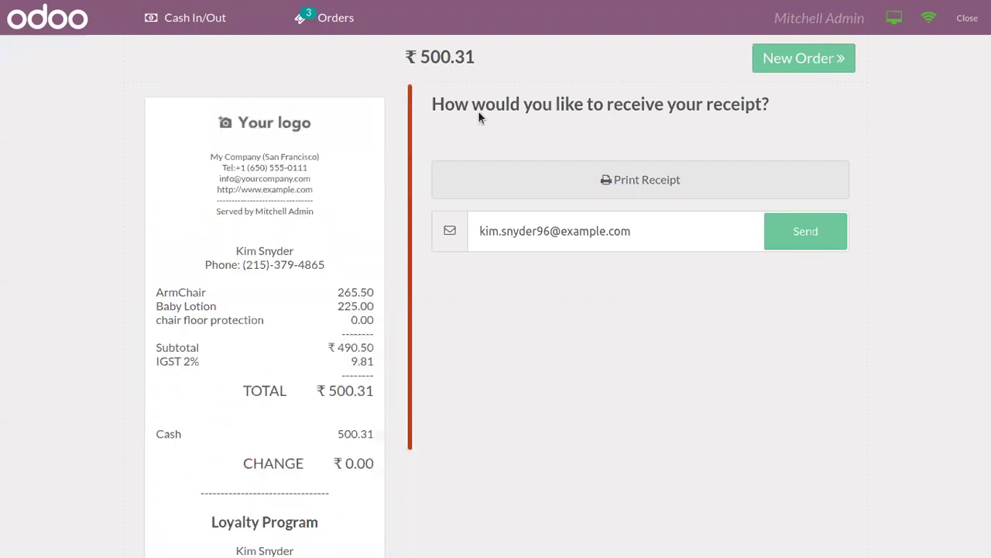
{"action": "left_click", "coordinate": [826, 67]}
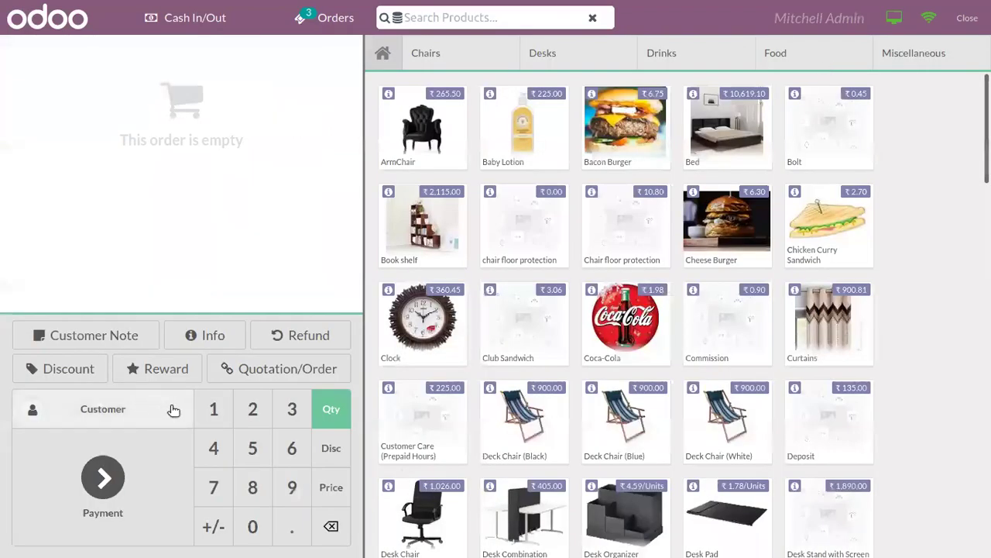
- Assign the customer and add an ArmChair and two Book shelves to the order
{"action": "left_click", "coordinate": [100, 415]}
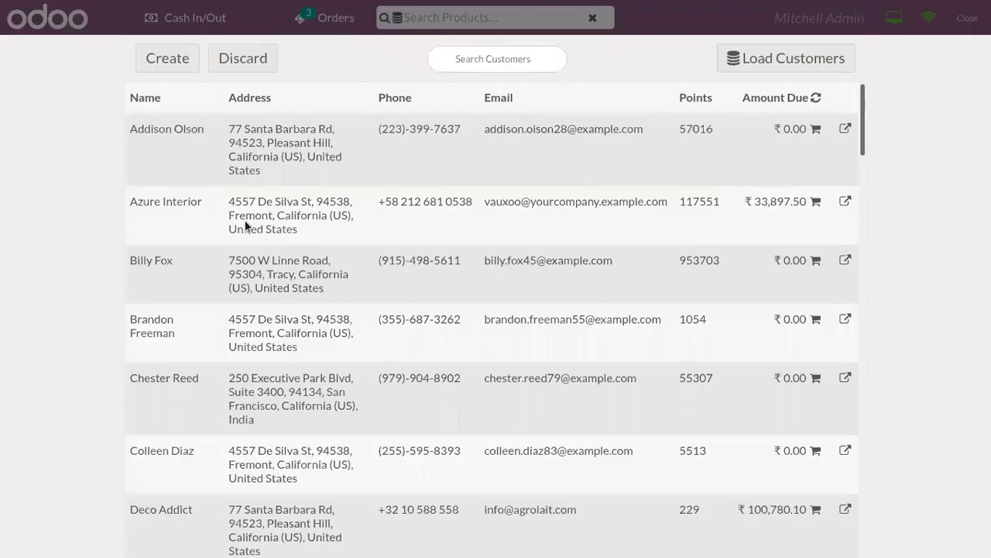
{"action": "left_click", "coordinate": [246, 199]}
{"action": "left_click", "coordinate": [227, 263]}
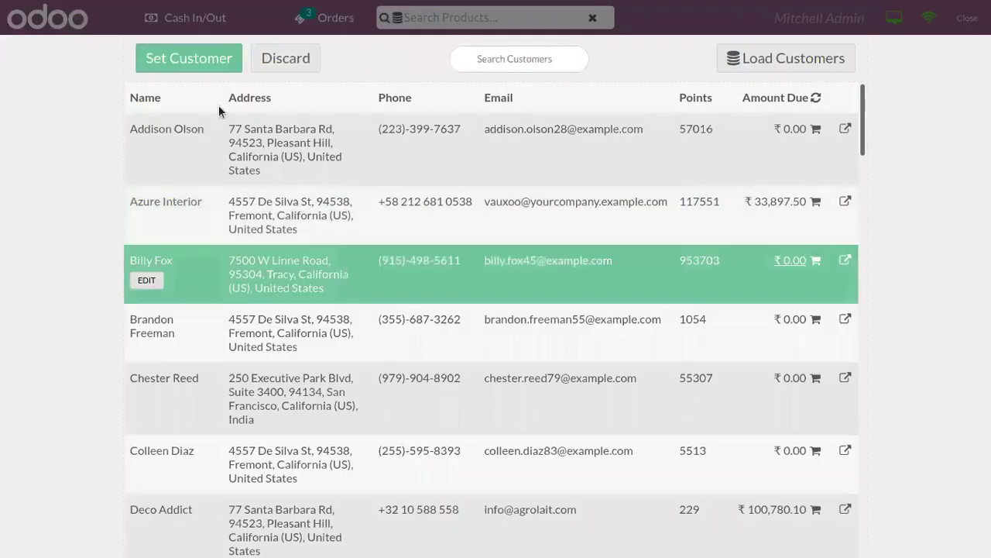
{"action": "left_click", "coordinate": [210, 59]}
{"action": "left_click", "coordinate": [422, 124]}
{"action": "double_click", "coordinate": [437, 217]}
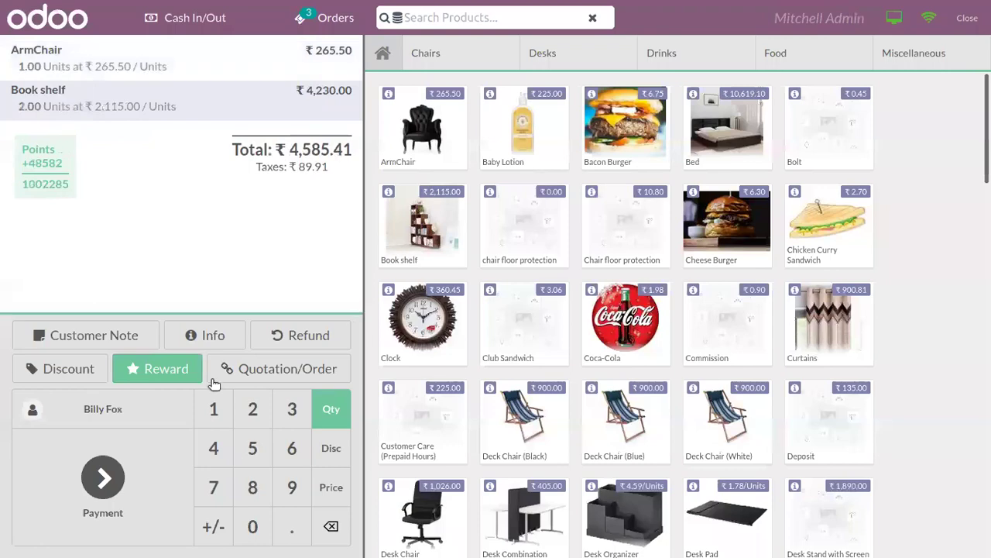
- Pay the ₹4,585.41 in cash with an invoice, validate, skip printing and start a new order
{"action": "left_click", "coordinate": [108, 468]}
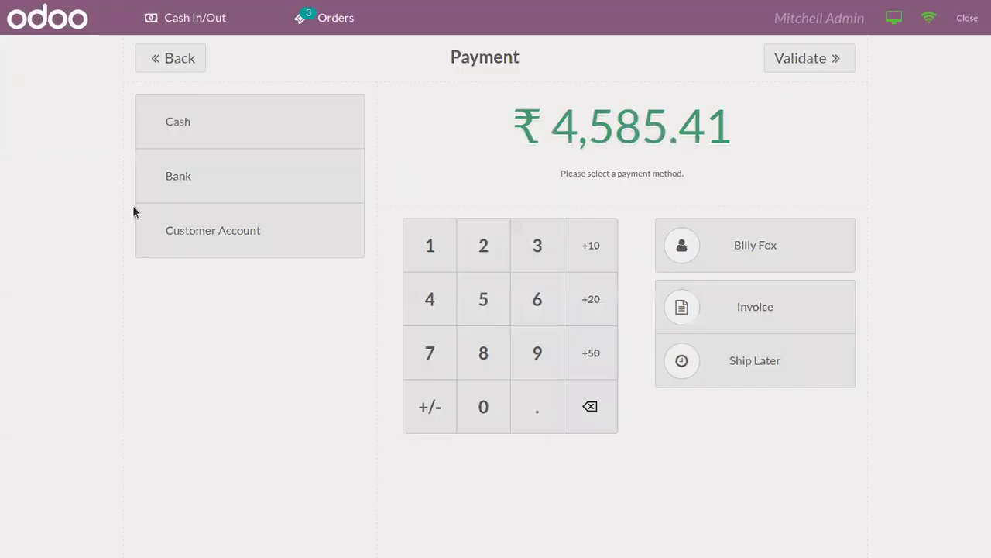
{"action": "left_click", "coordinate": [213, 113]}
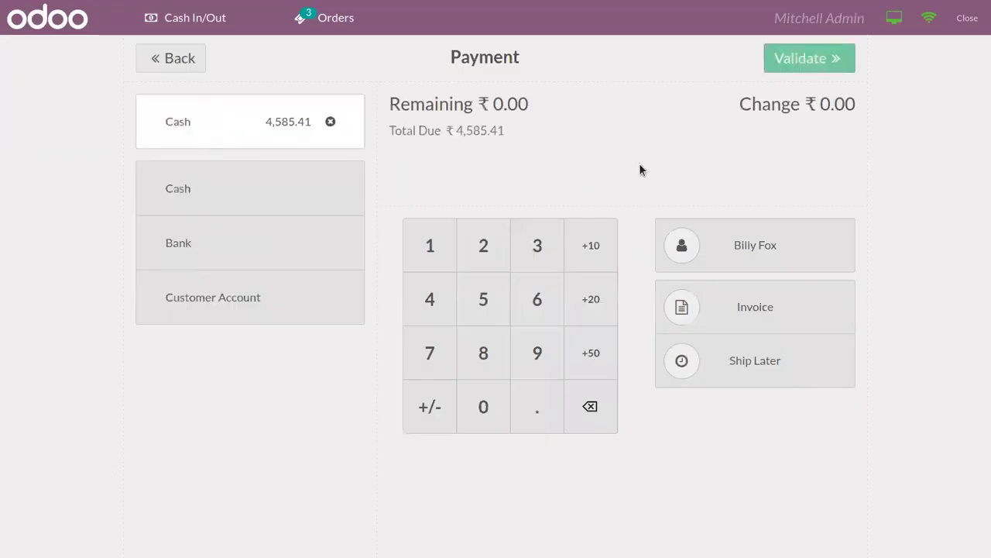
{"action": "left_click", "coordinate": [774, 306]}
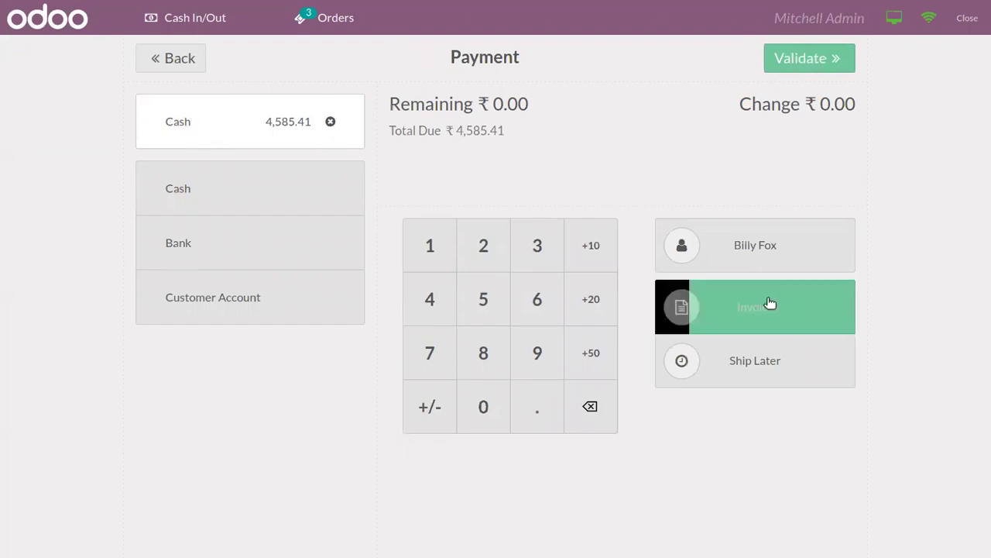
{"action": "left_click", "coordinate": [780, 66]}
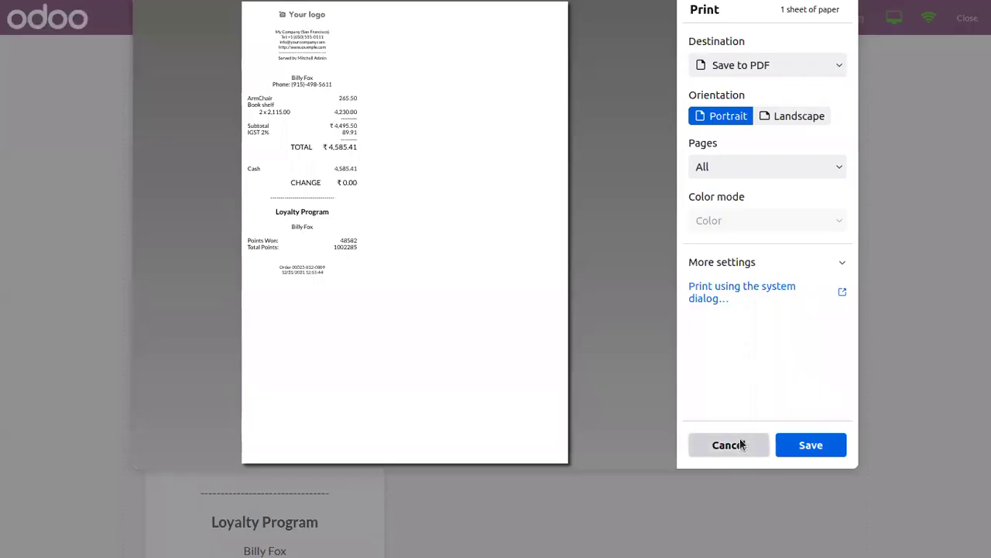
{"action": "left_click", "coordinate": [741, 443]}
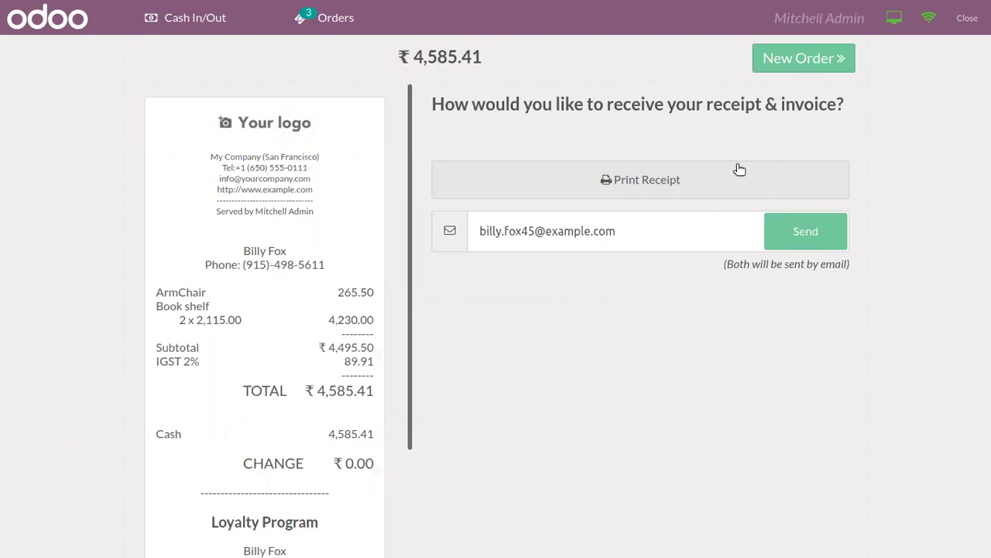
{"action": "left_click", "coordinate": [781, 63]}
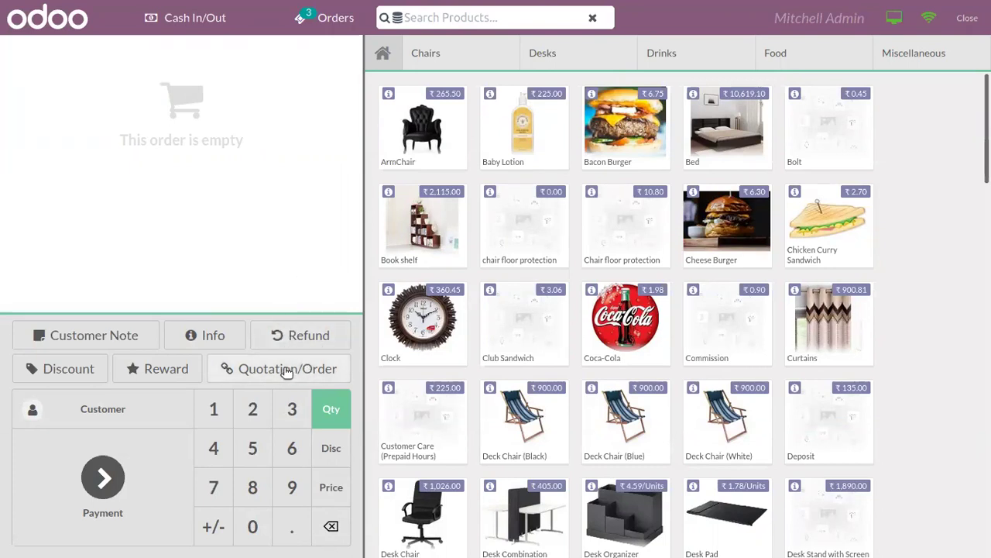
- Assign a customer and browse the unfiltered quotations and sales orders list, including S00040 and S00043
{"action": "left_click", "coordinate": [144, 409]}
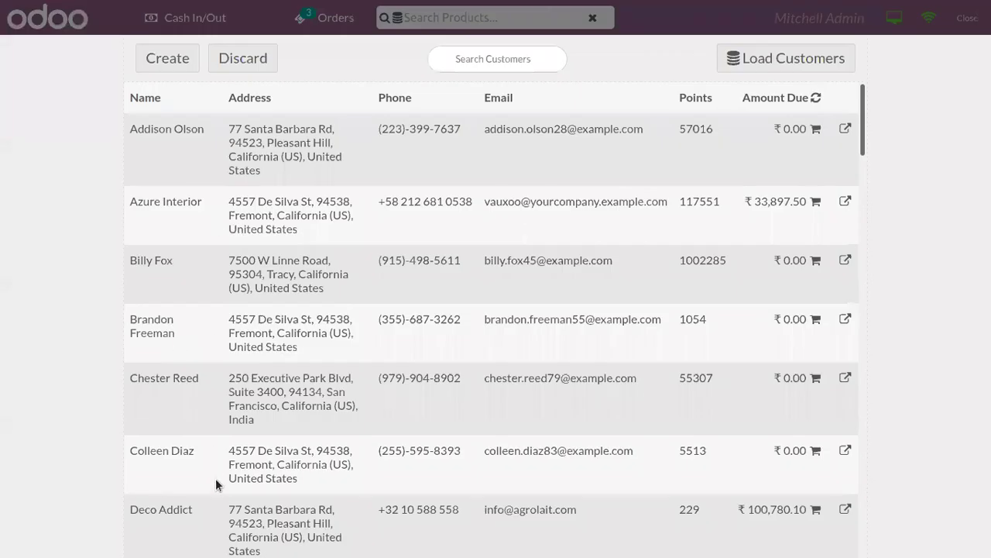
{"action": "left_click", "coordinate": [235, 453]}
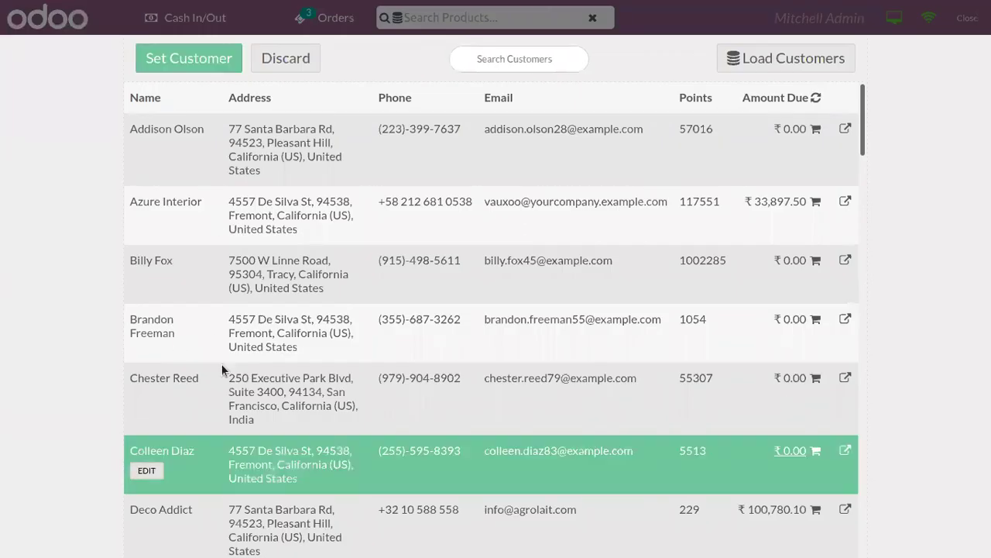
{"action": "left_click", "coordinate": [171, 72]}
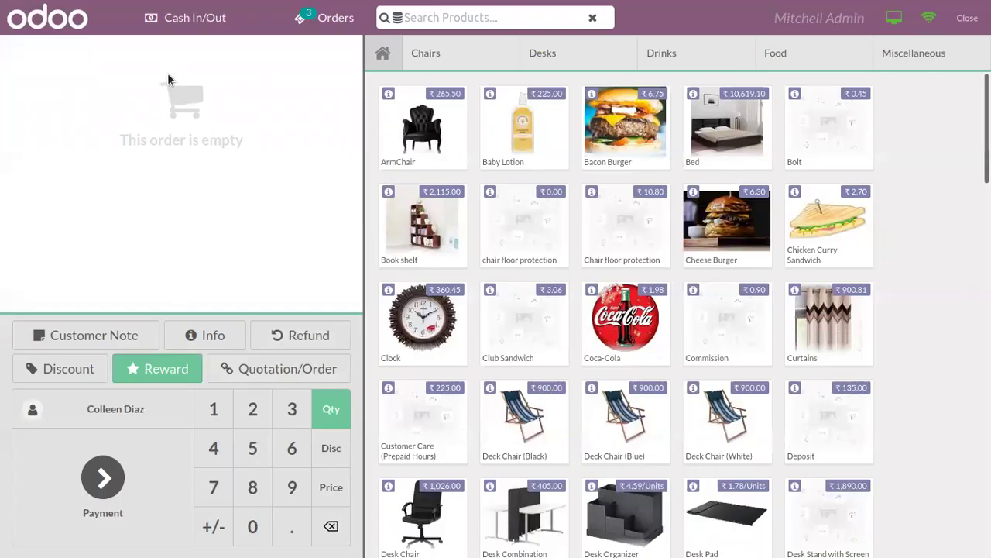
{"action": "left_click", "coordinate": [275, 369]}
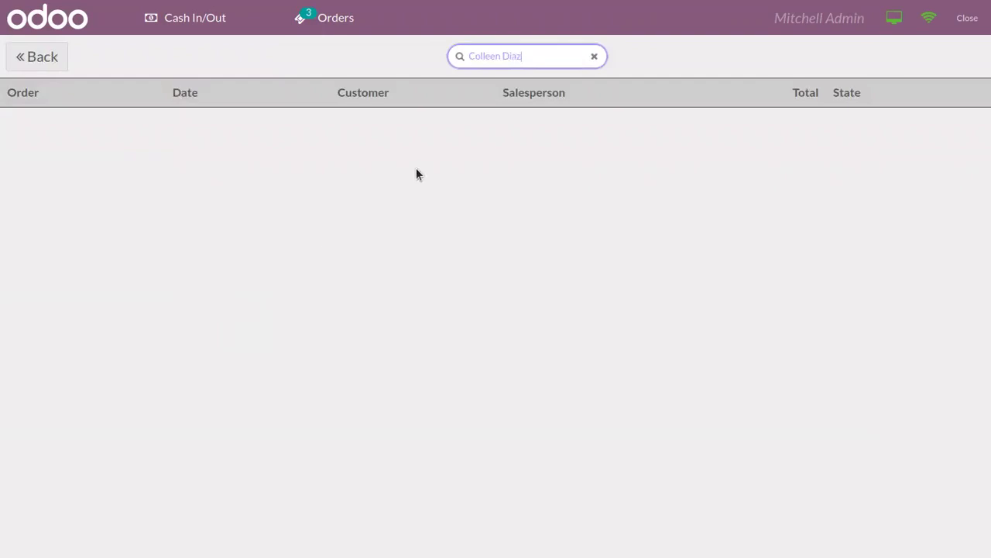
{"action": "left_click", "coordinate": [595, 58]}
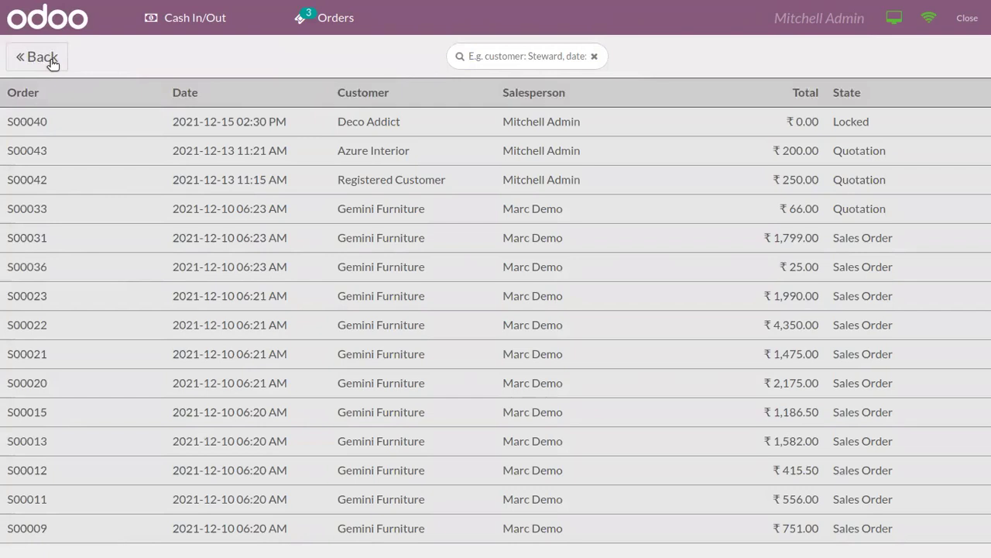
{"action": "left_click", "coordinate": [186, 123]}
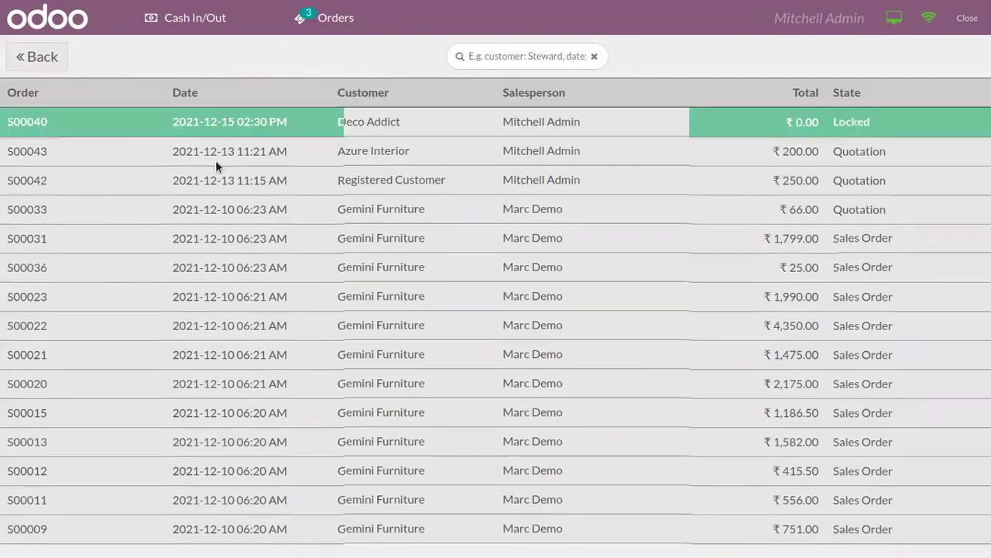
{"action": "left_click", "coordinate": [407, 151]}
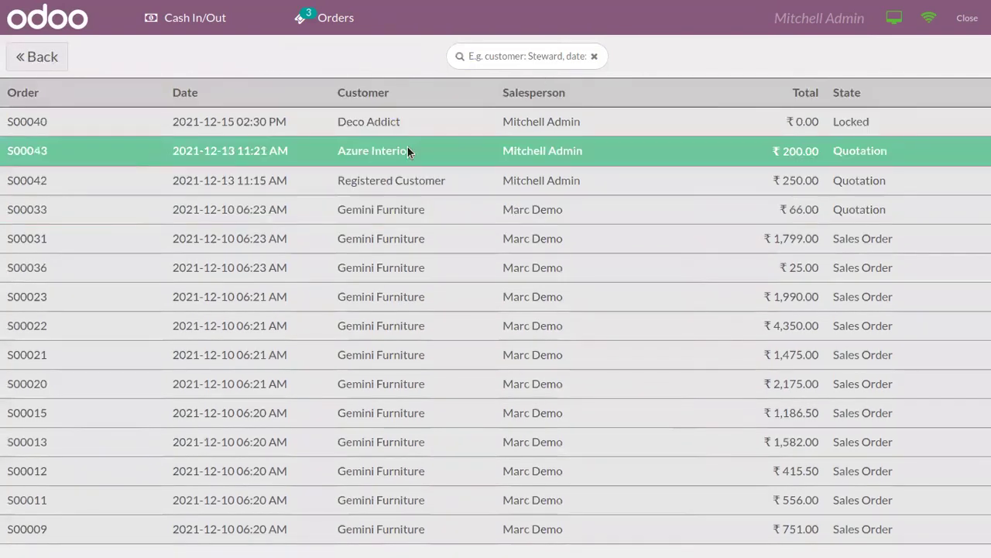
{"action": "left_click", "coordinate": [33, 60]}
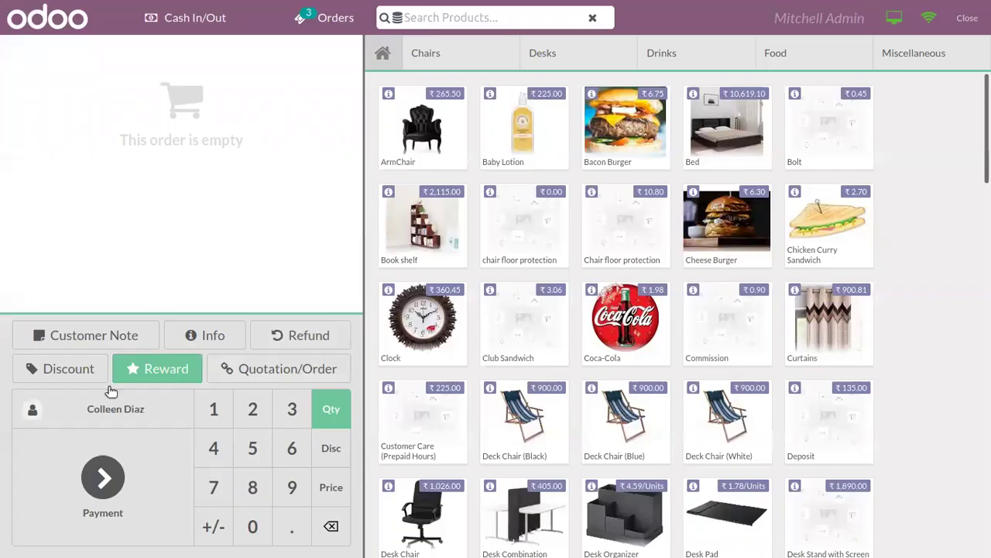
- Change the order's customer to Azure Interior
{"action": "left_click", "coordinate": [111, 411]}
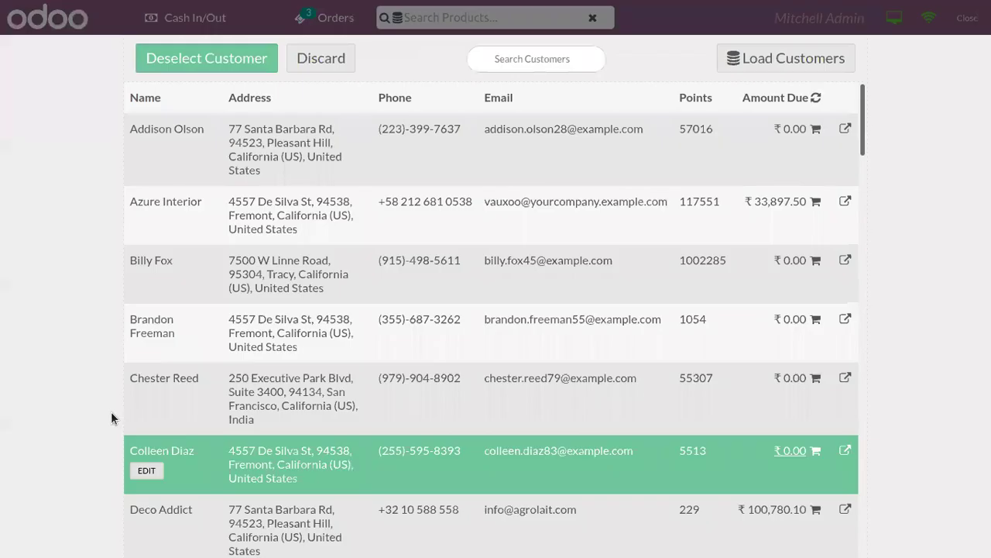
{"action": "left_click", "coordinate": [190, 217]}
{"action": "left_click", "coordinate": [202, 57]}
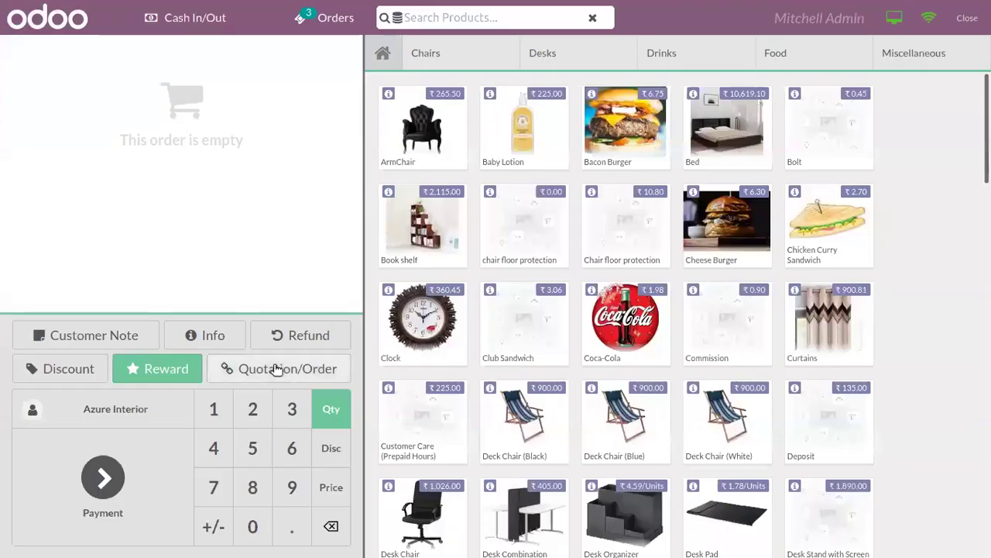
- Settle Azure Interior's quotation S00043 into the order: one Drawer, ₹204.00 including tax
{"action": "left_click", "coordinate": [277, 368]}
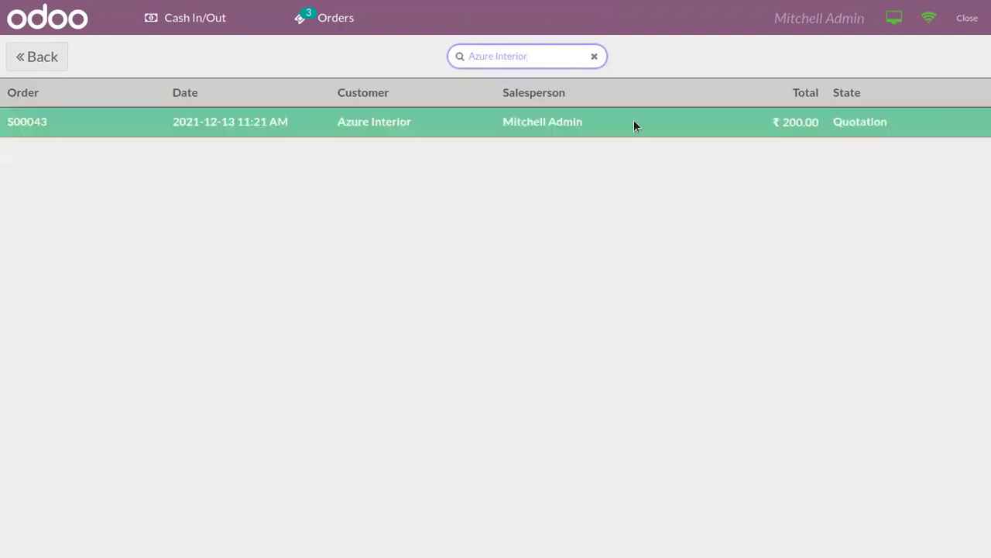
{"action": "left_click", "coordinate": [534, 118]}
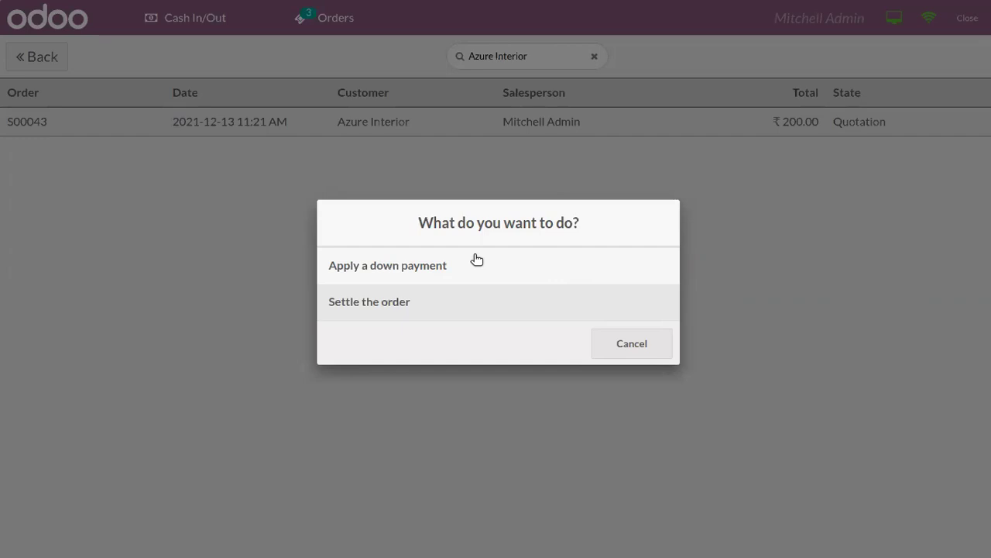
{"action": "left_click", "coordinate": [602, 302]}
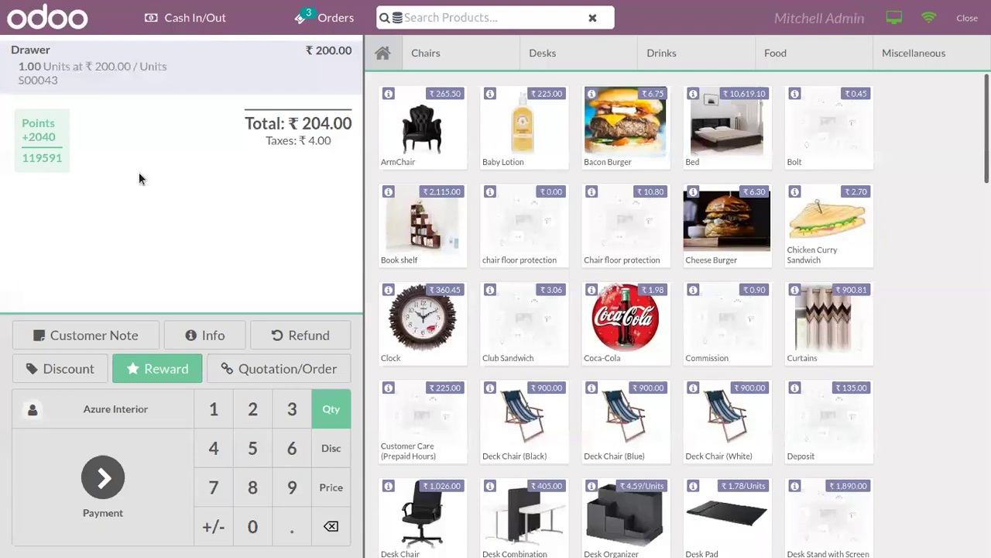
- Pay the ₹204.00 S00043 settlement in cash, validate, skip printing and start a new order
{"action": "left_click", "coordinate": [95, 470]}
{"action": "left_click", "coordinate": [274, 122]}
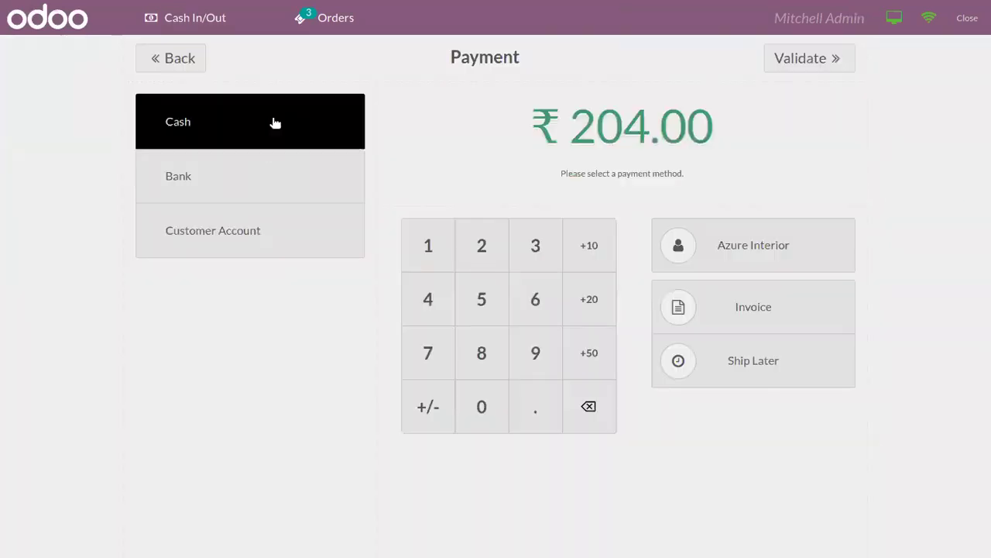
{"action": "left_click", "coordinate": [802, 66]}
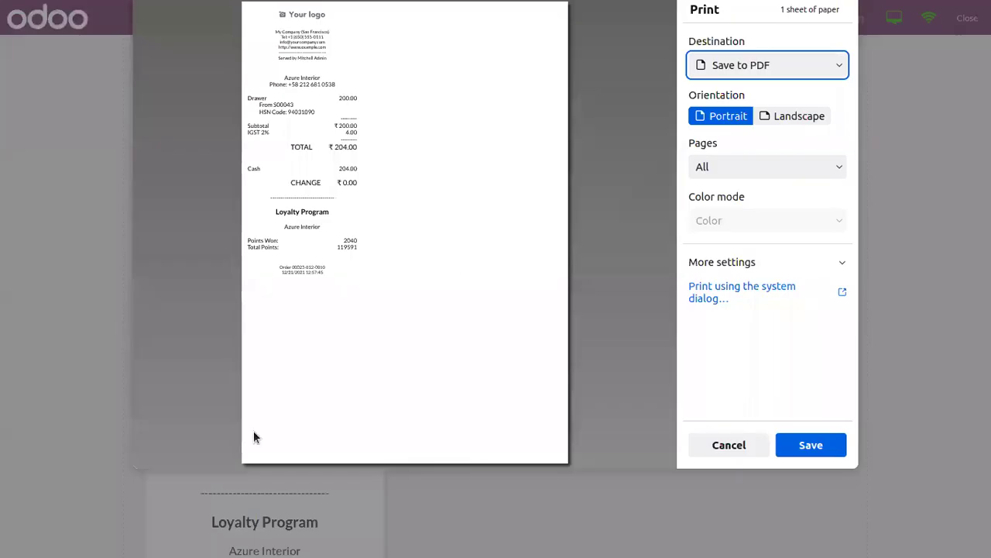
{"action": "left_click", "coordinate": [729, 444]}
{"action": "left_click", "coordinate": [795, 68]}
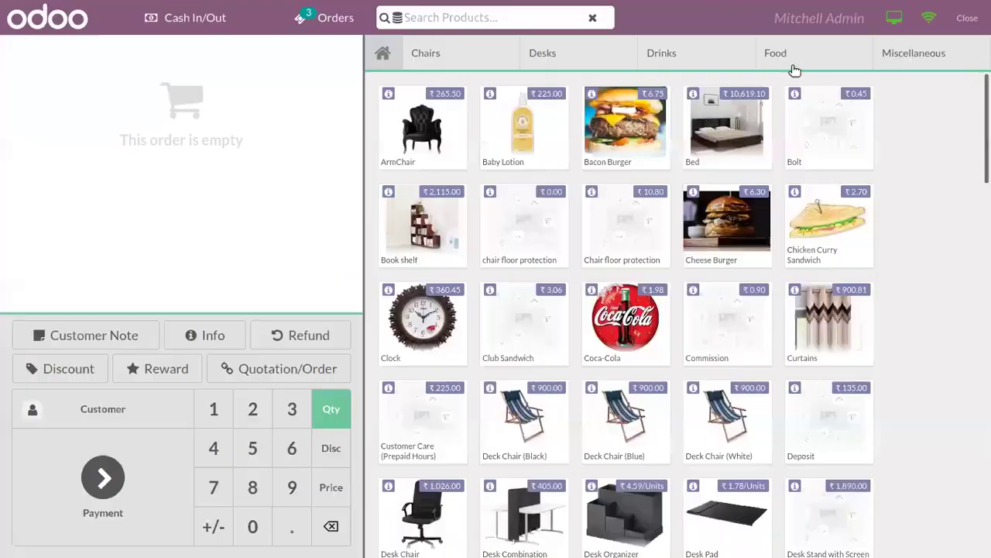